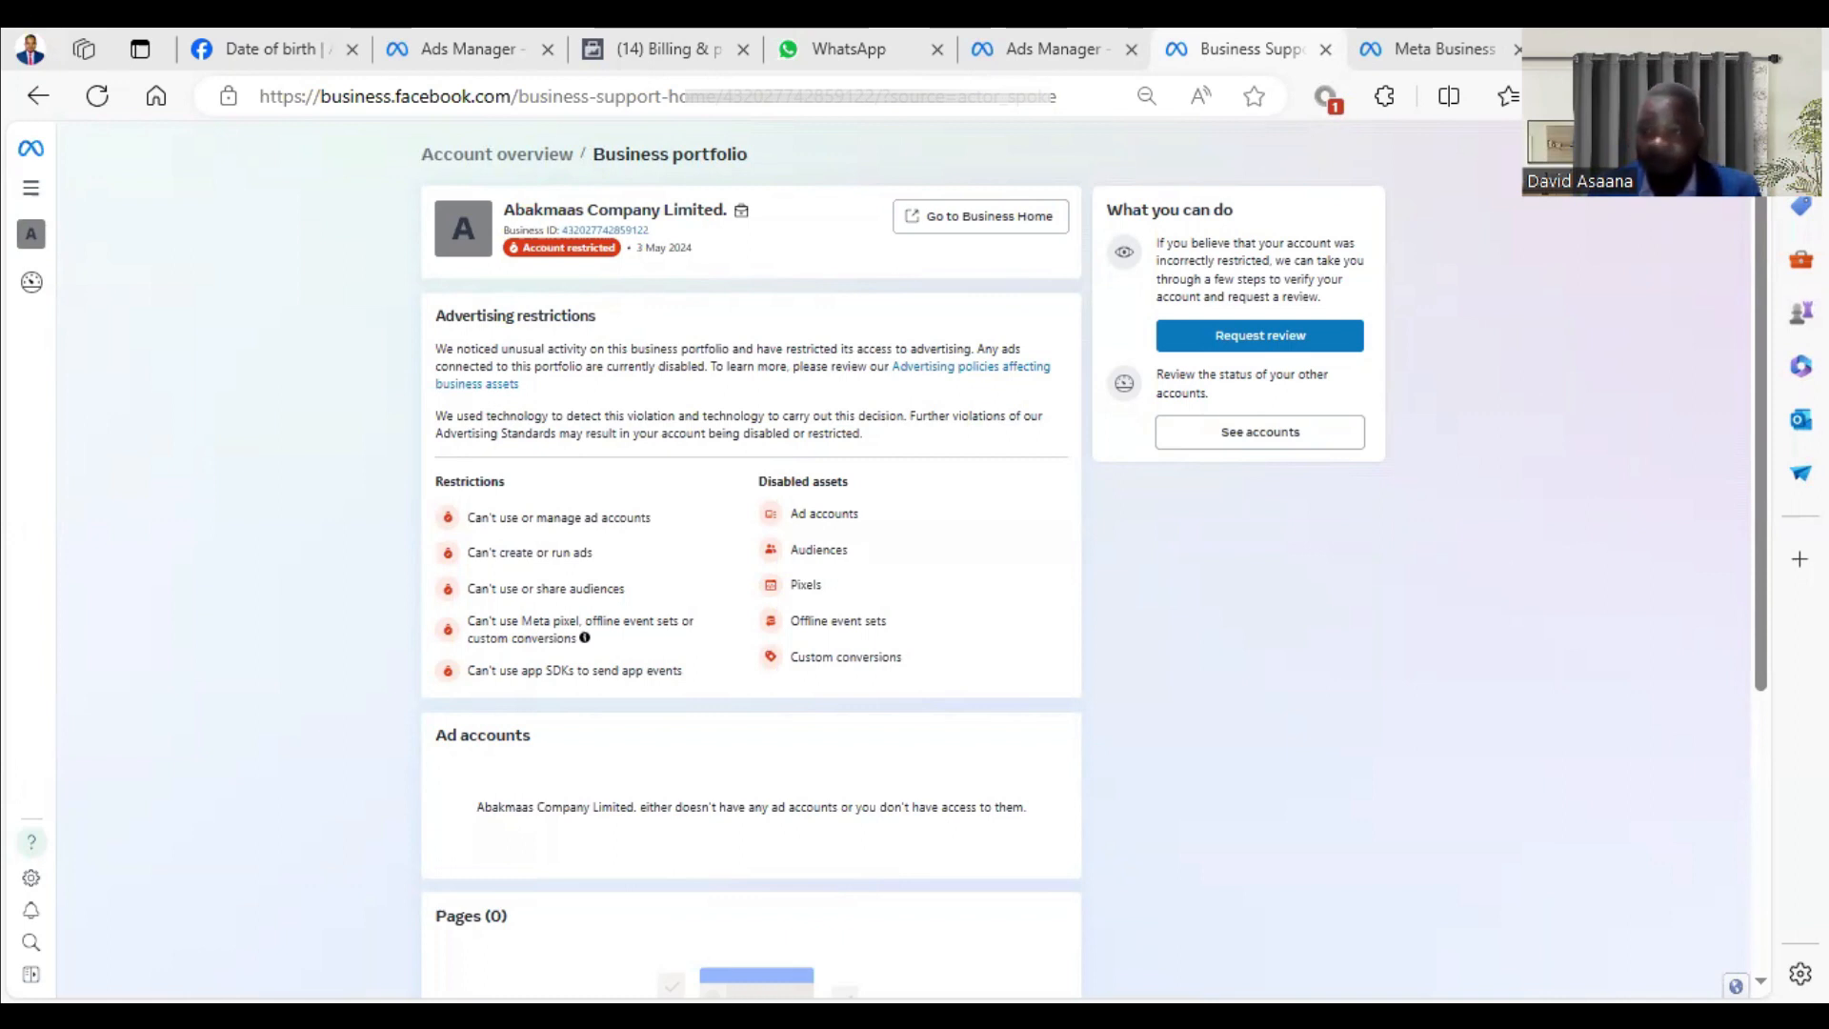
- Load Facebook in a new tab and reach Settings & privacy from the profile menu
{"action": "key", "text": "ctrl+t"}
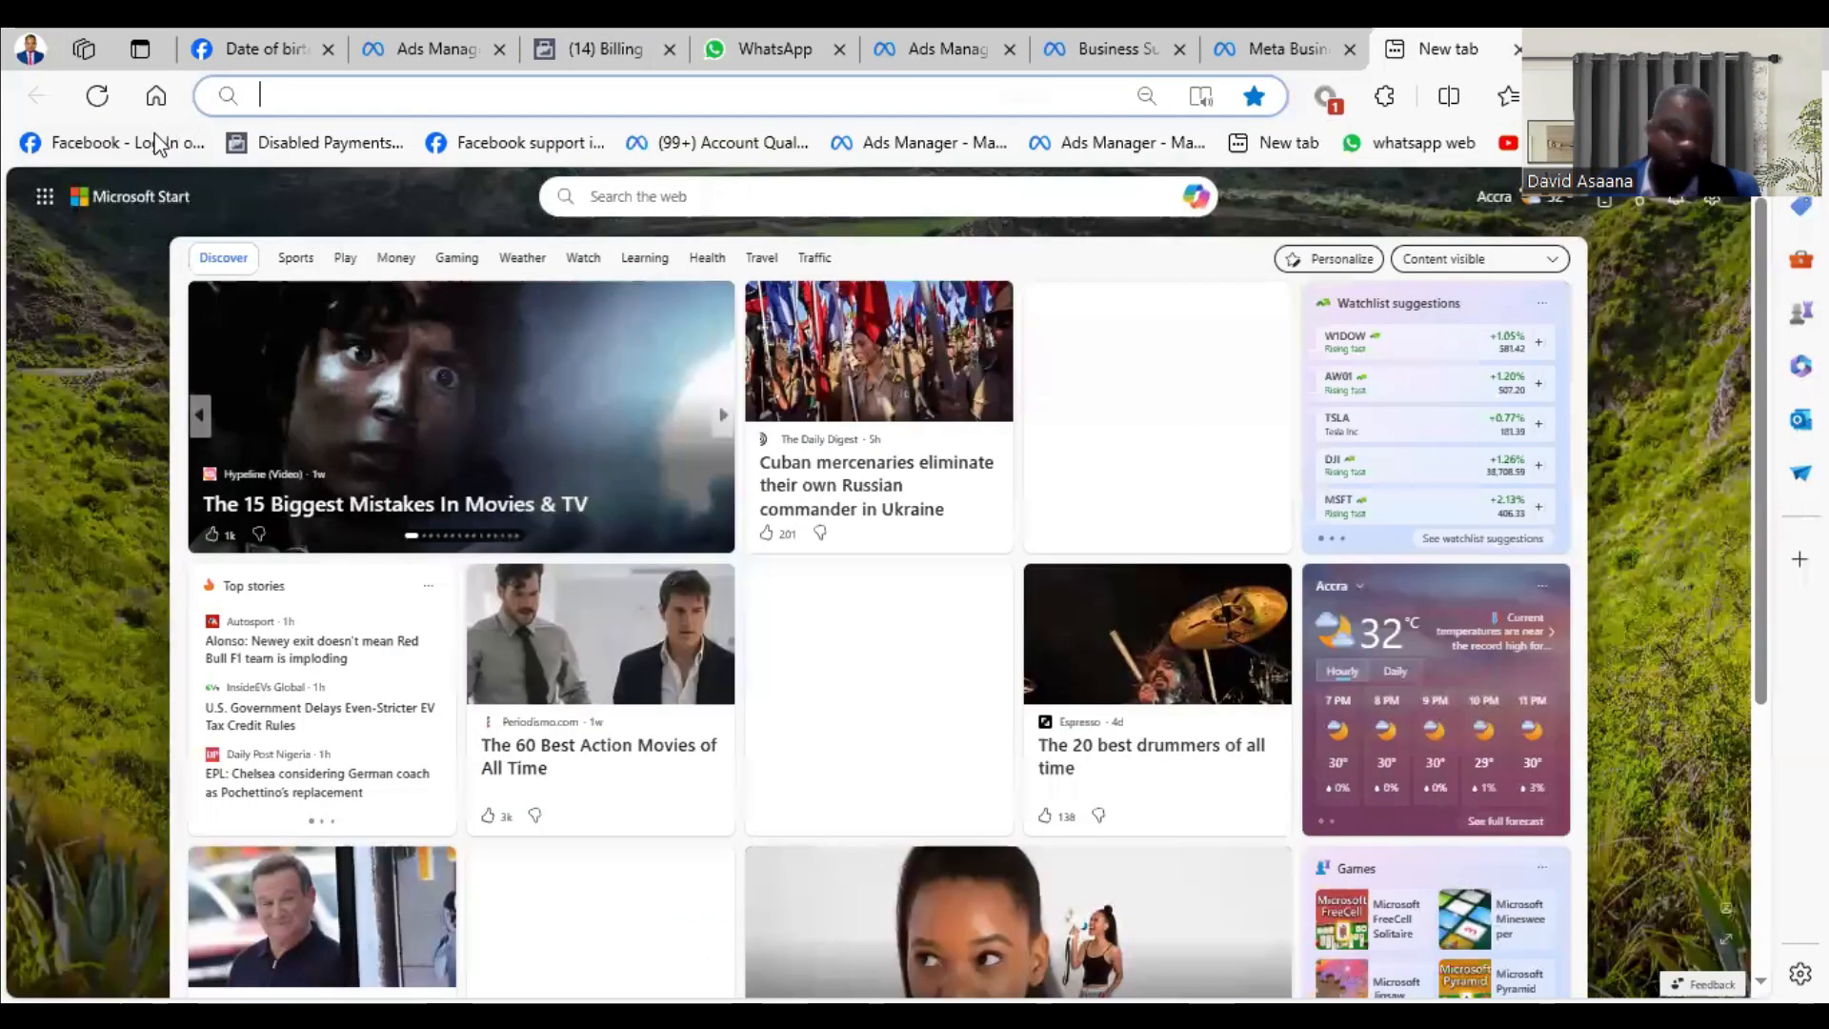
{"action": "left_click", "coordinate": [130, 142]}
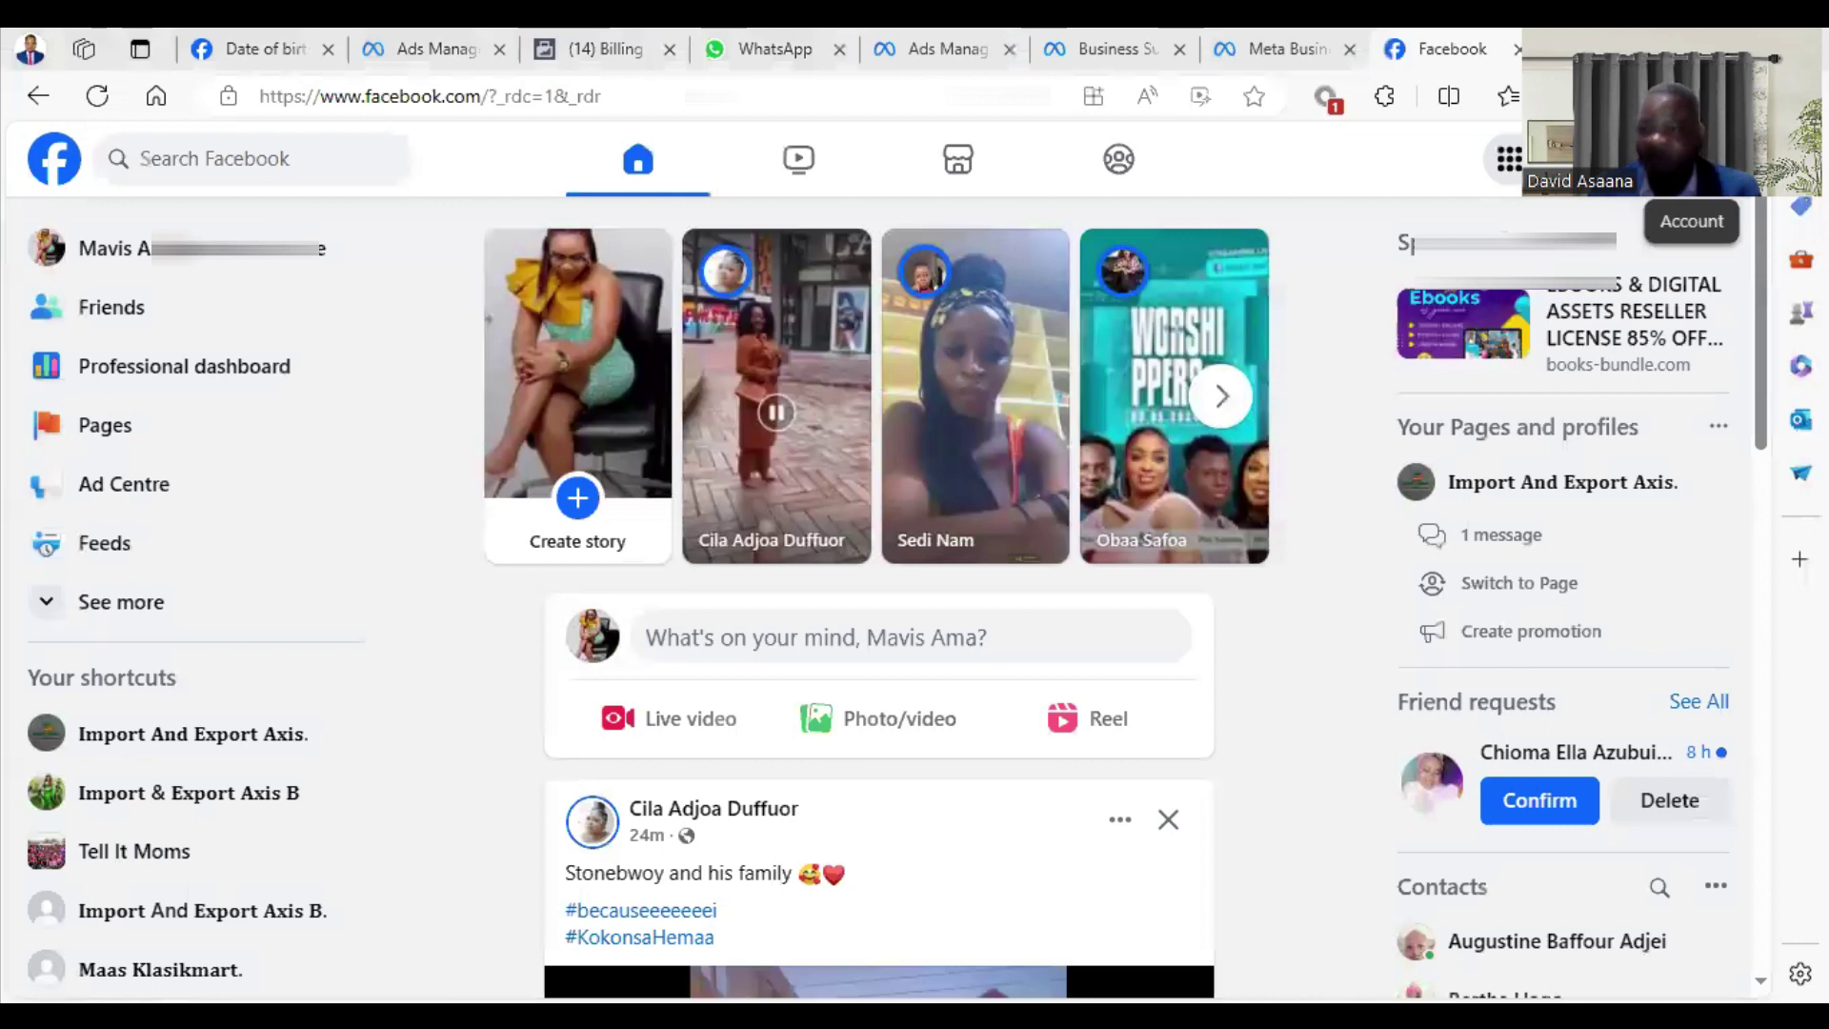
{"action": "left_click", "coordinate": [1743, 158]}
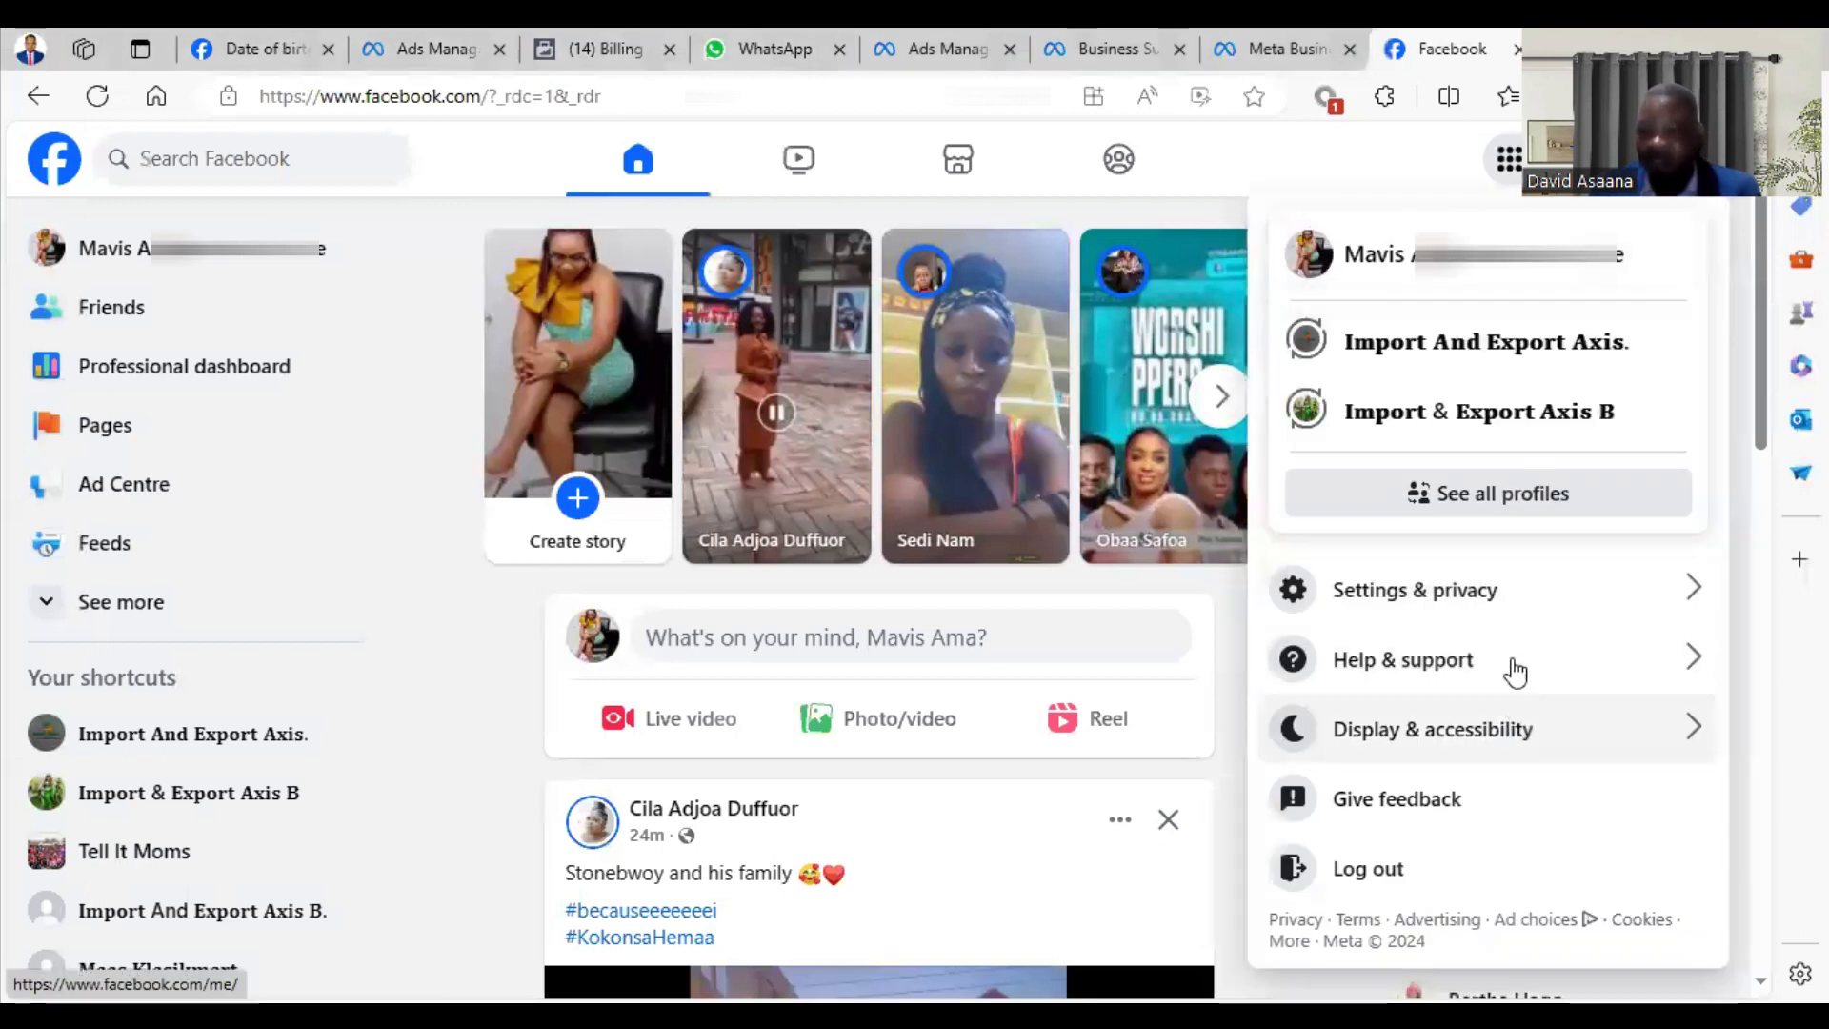
{"action": "left_click", "coordinate": [1506, 601]}
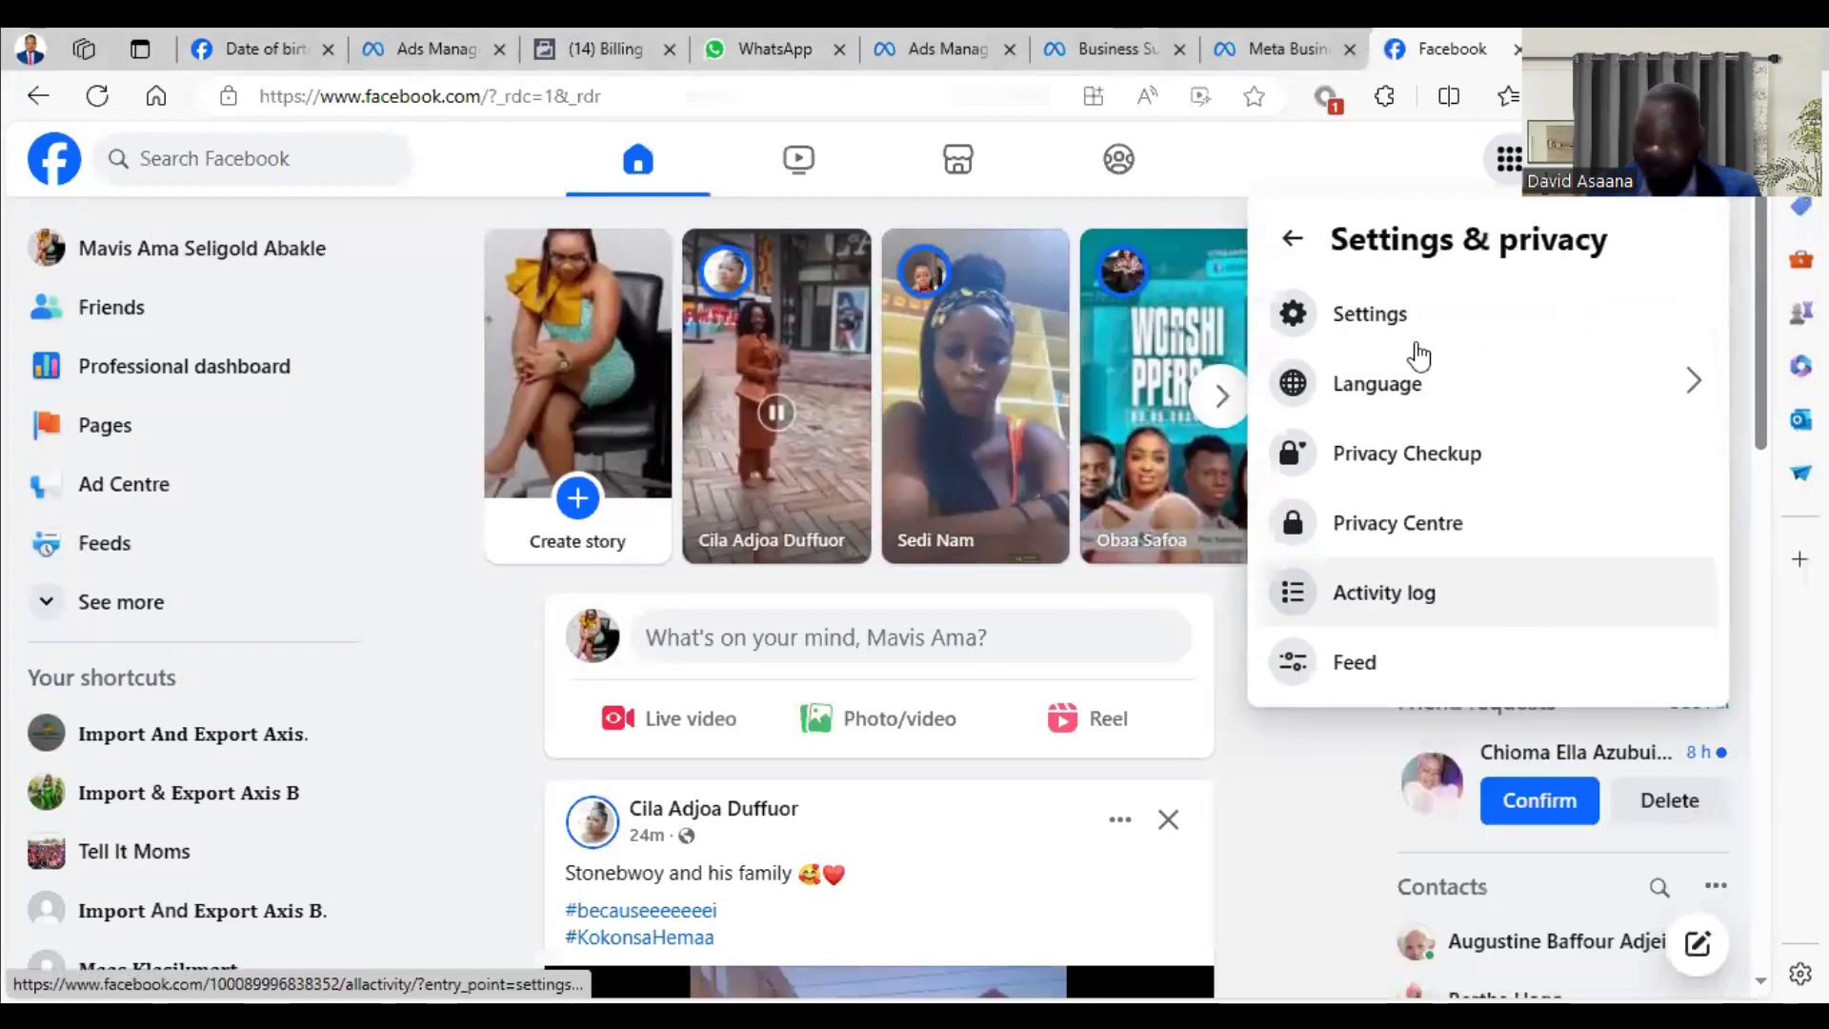
- Go from the Facebook settings page into the Accounts Centre
{"action": "left_click", "coordinate": [1370, 313]}
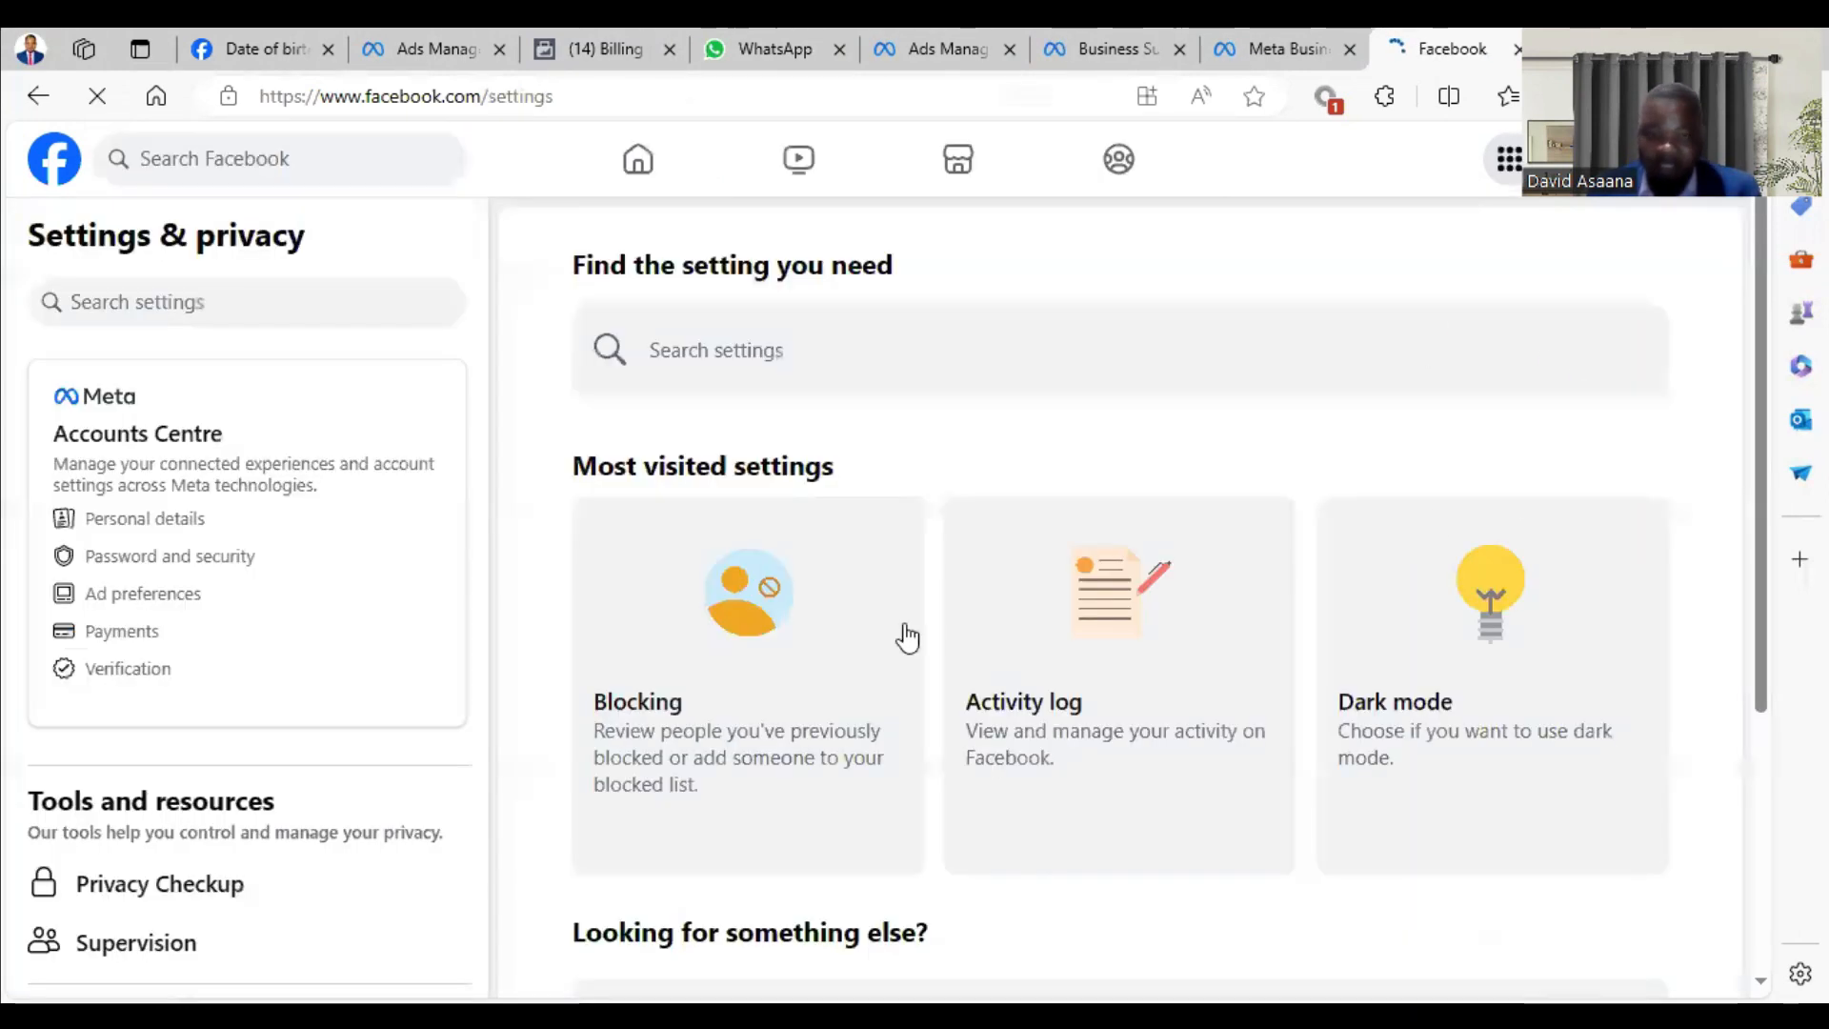
{"action": "left_click", "coordinate": [198, 520]}
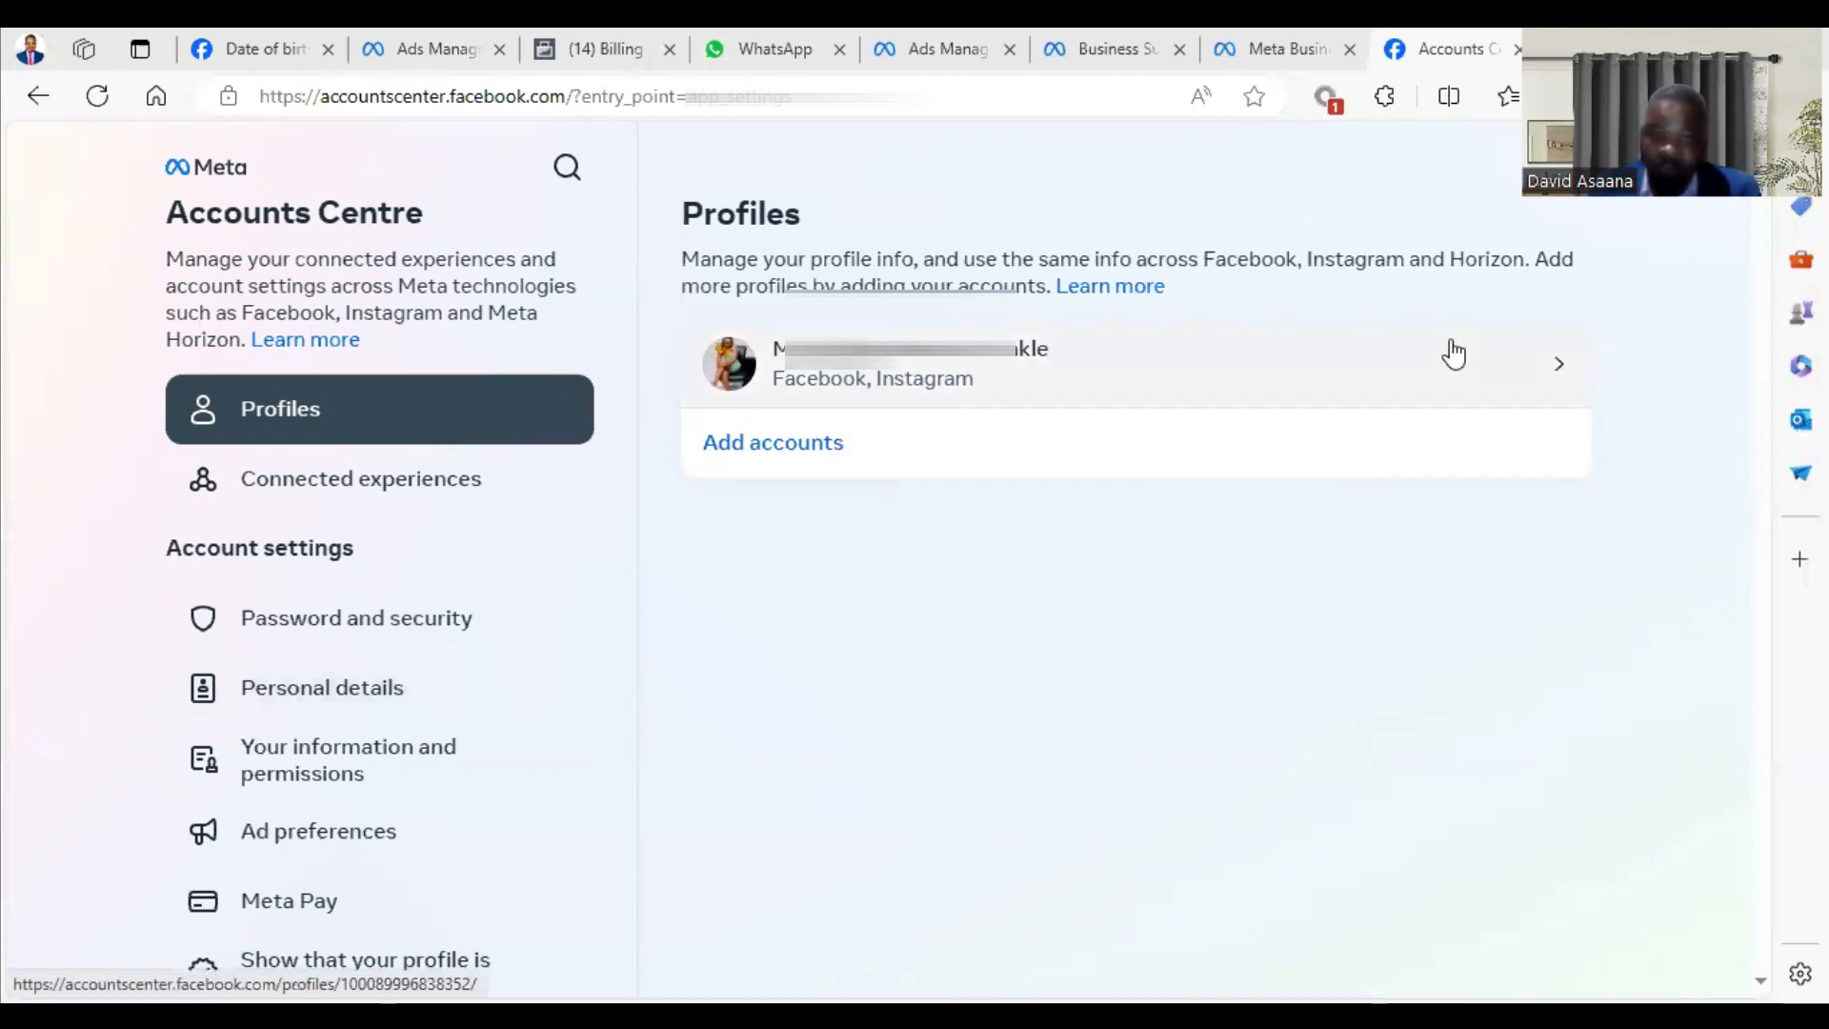
{"action": "left_click", "coordinate": [1479, 375]}
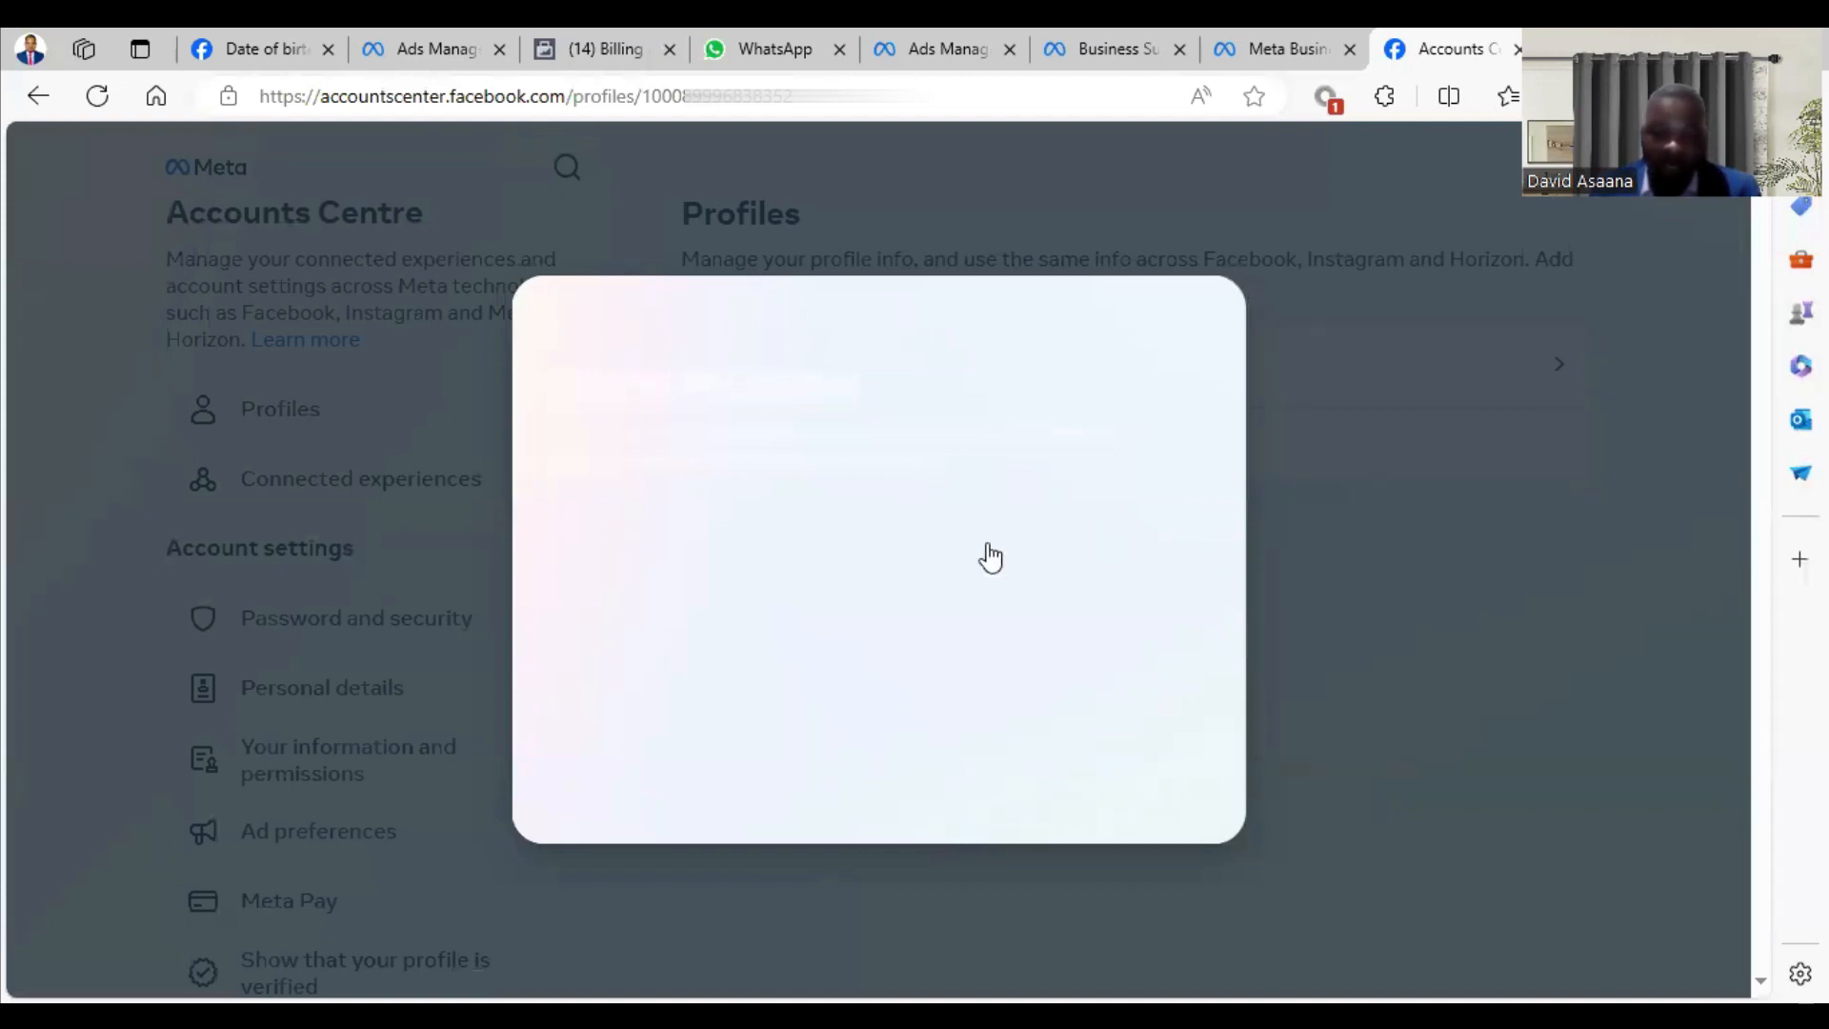
{"action": "left_click", "coordinate": [1155, 542]}
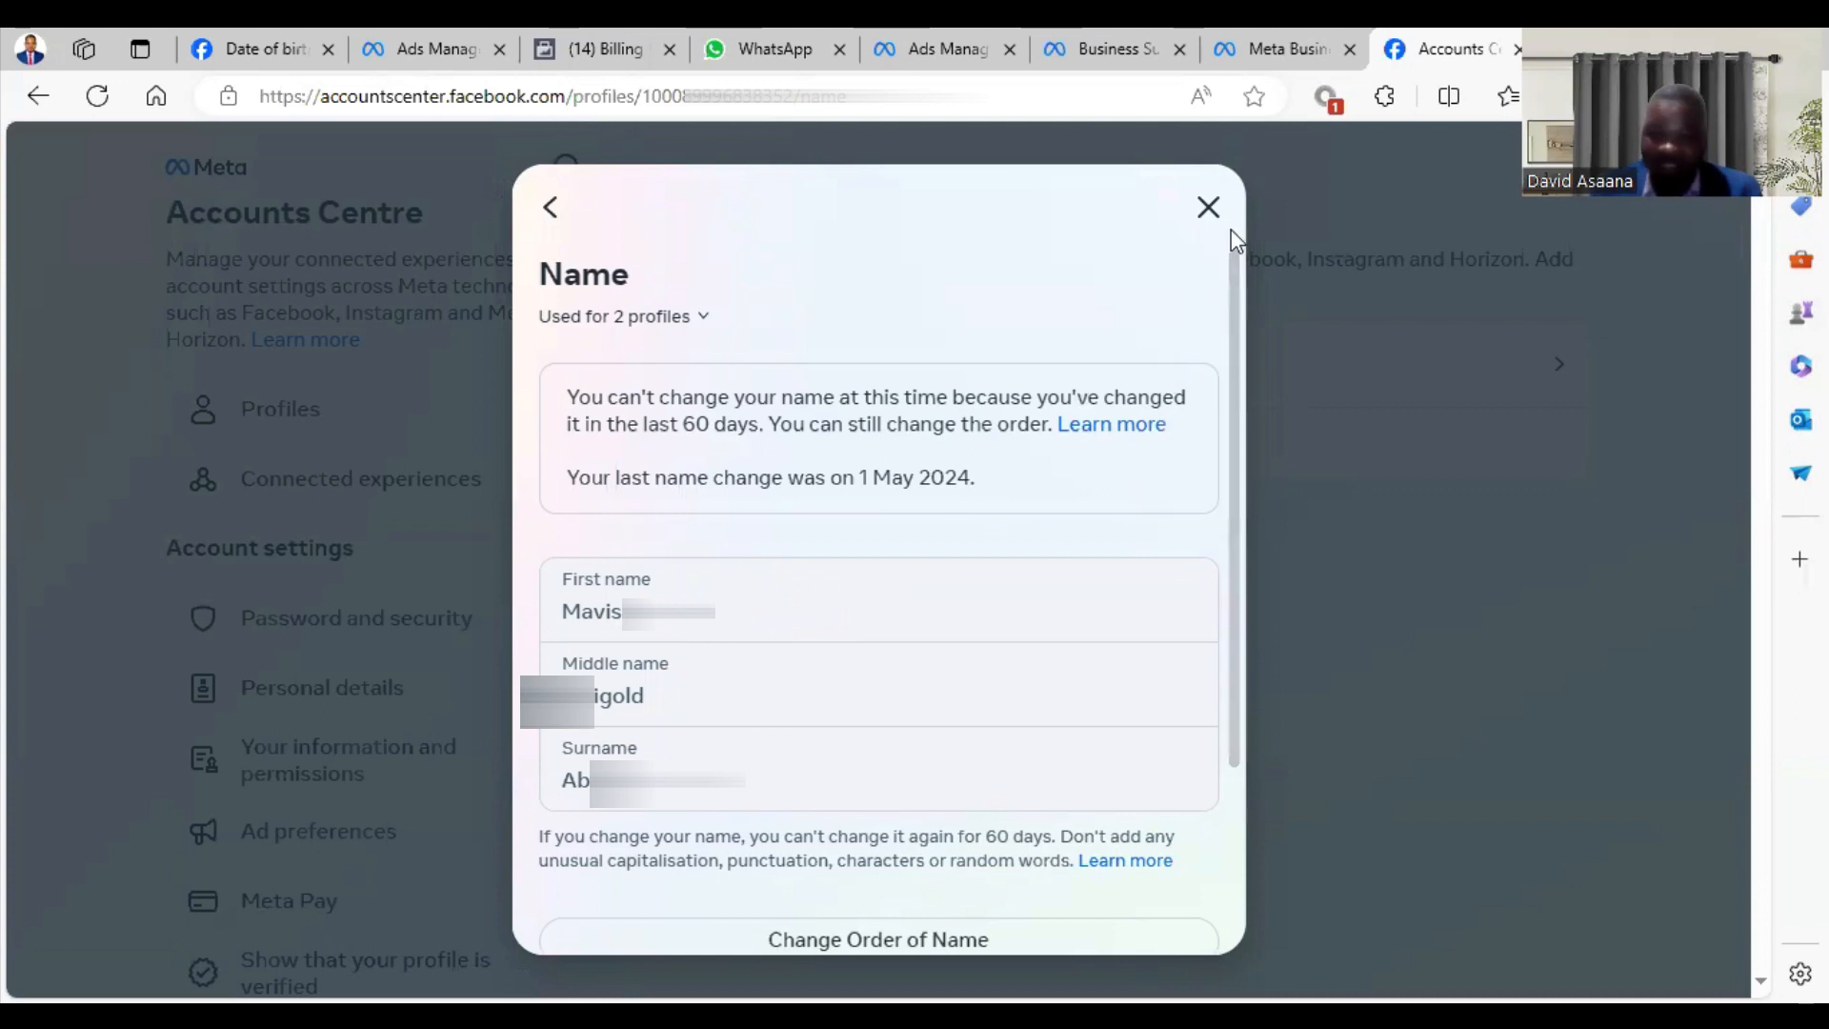
{"action": "left_click", "coordinate": [1207, 207]}
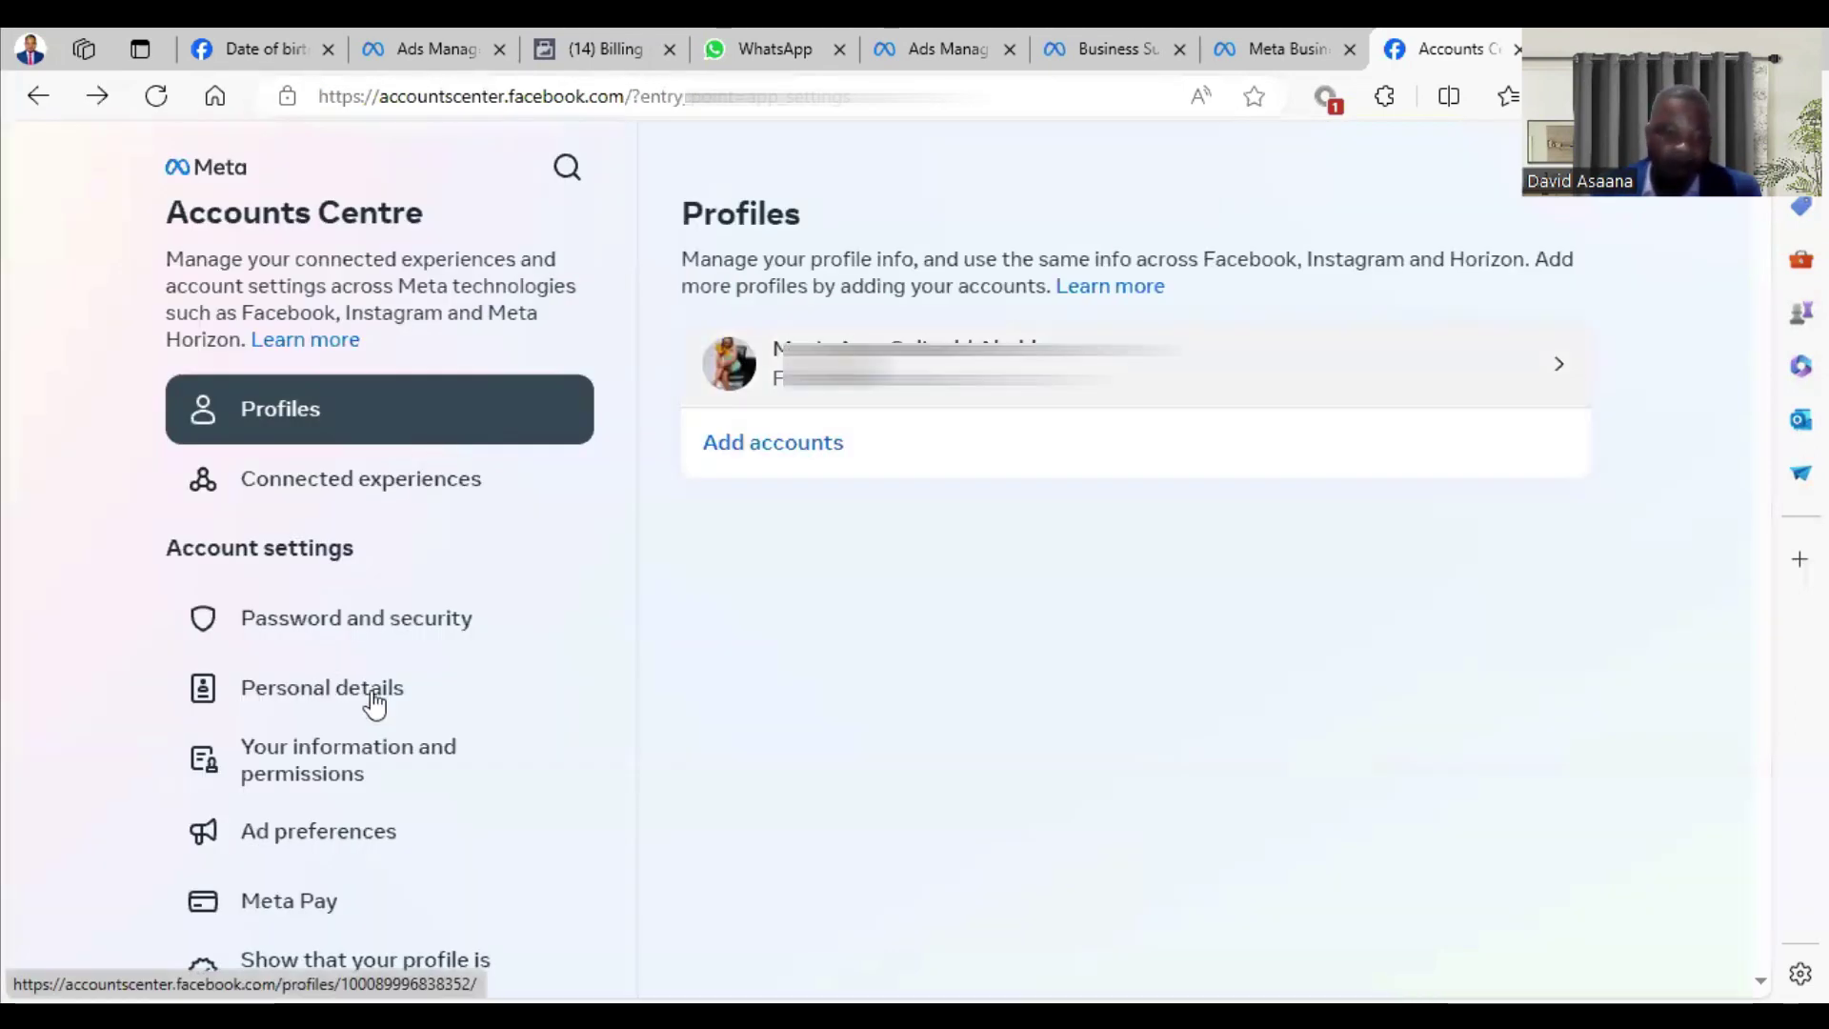
{"action": "left_click", "coordinate": [374, 699]}
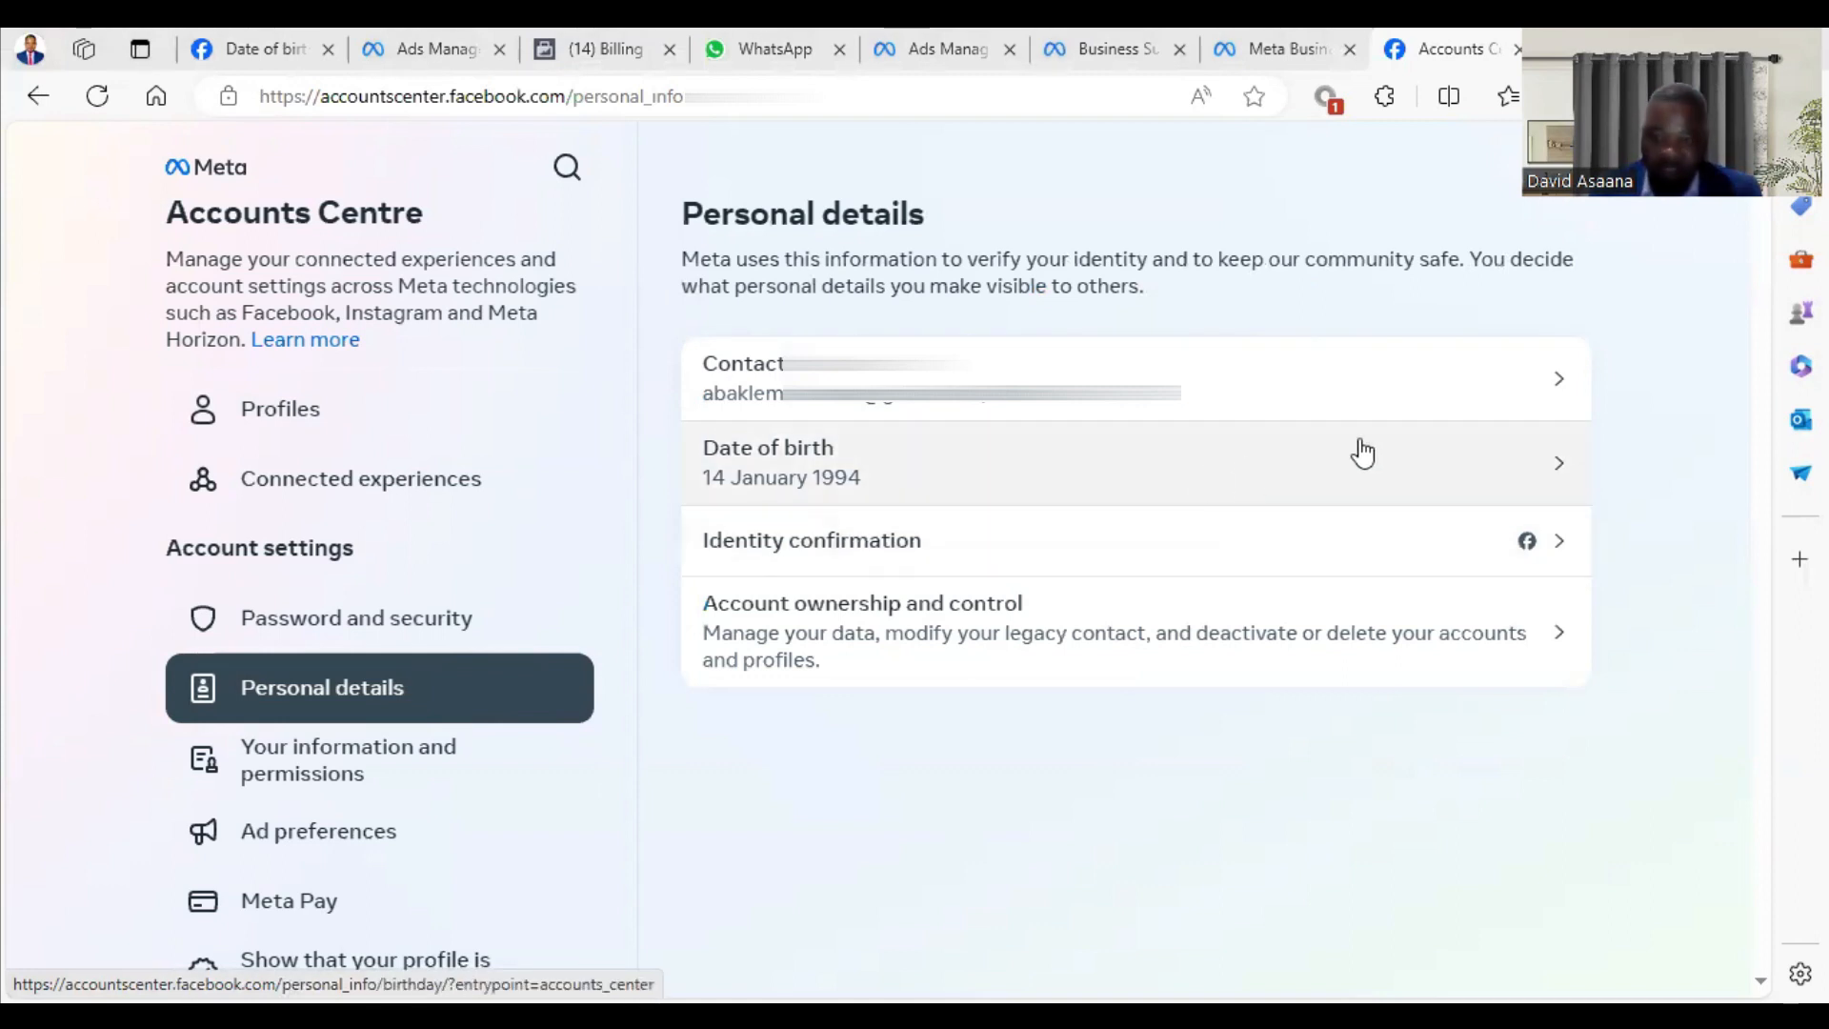
{"action": "left_click", "coordinate": [1559, 471]}
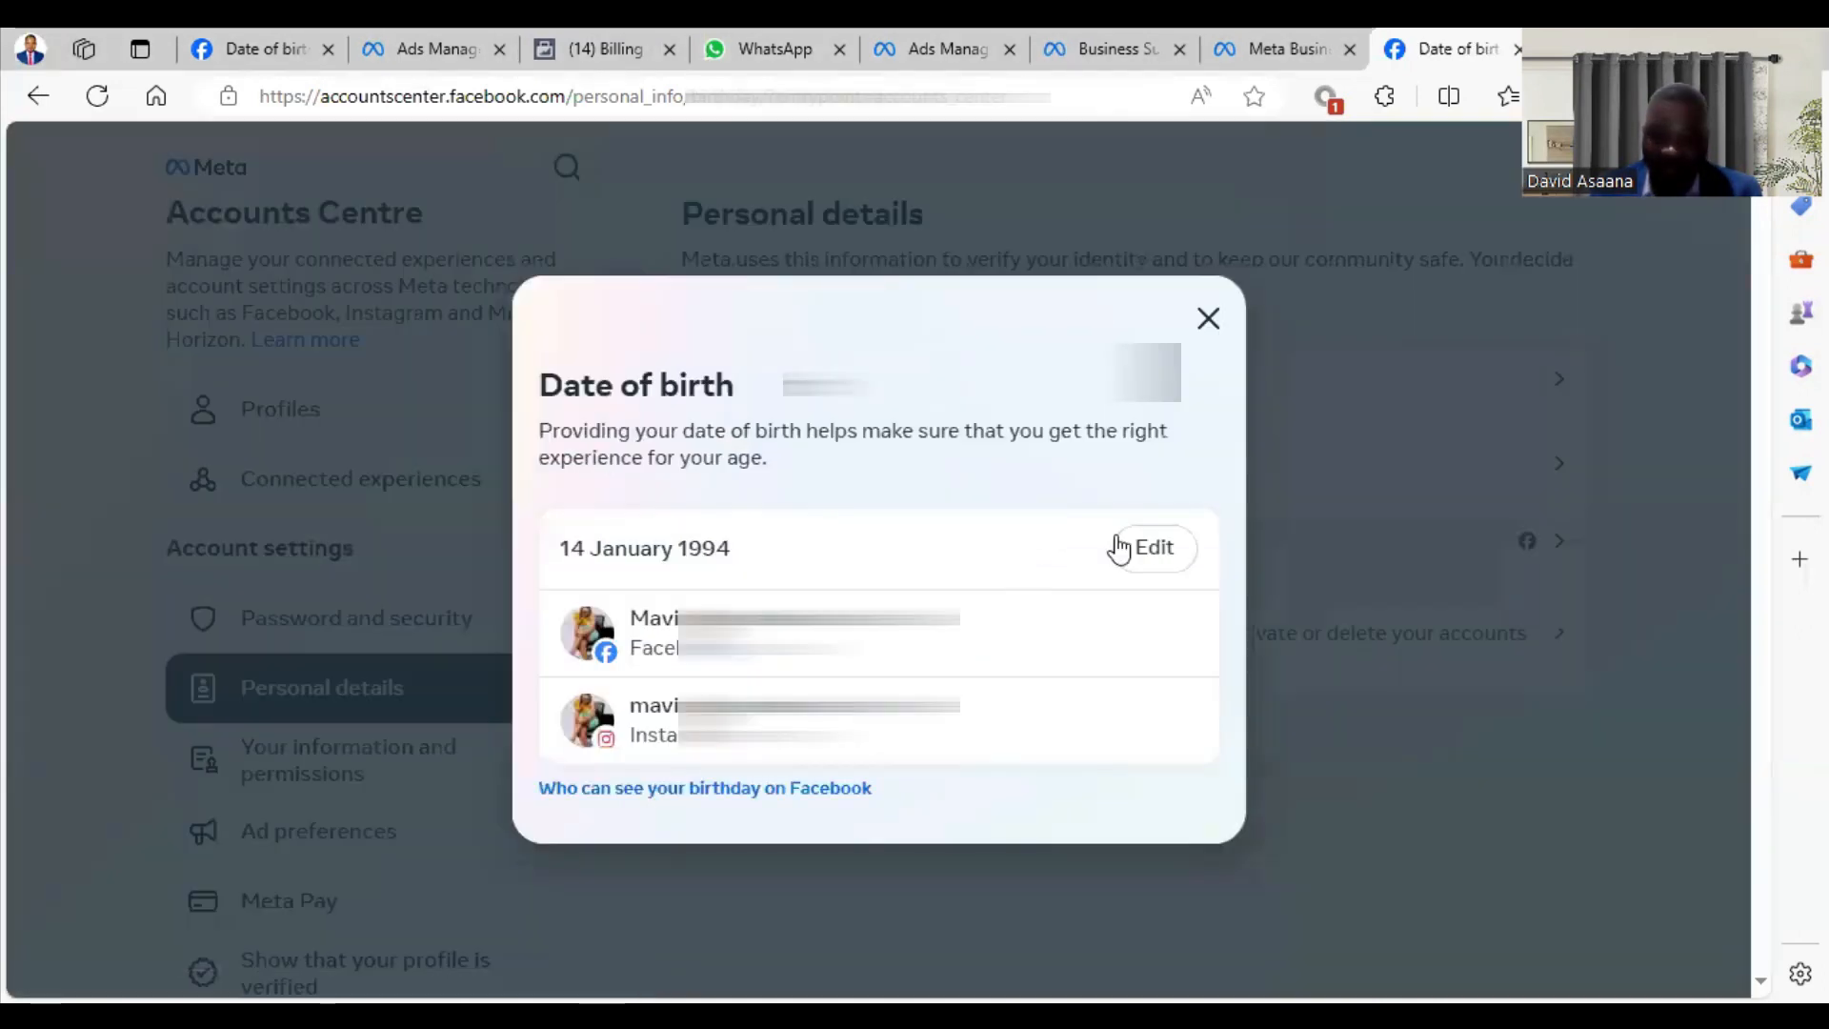
{"action": "left_click", "coordinate": [1209, 320]}
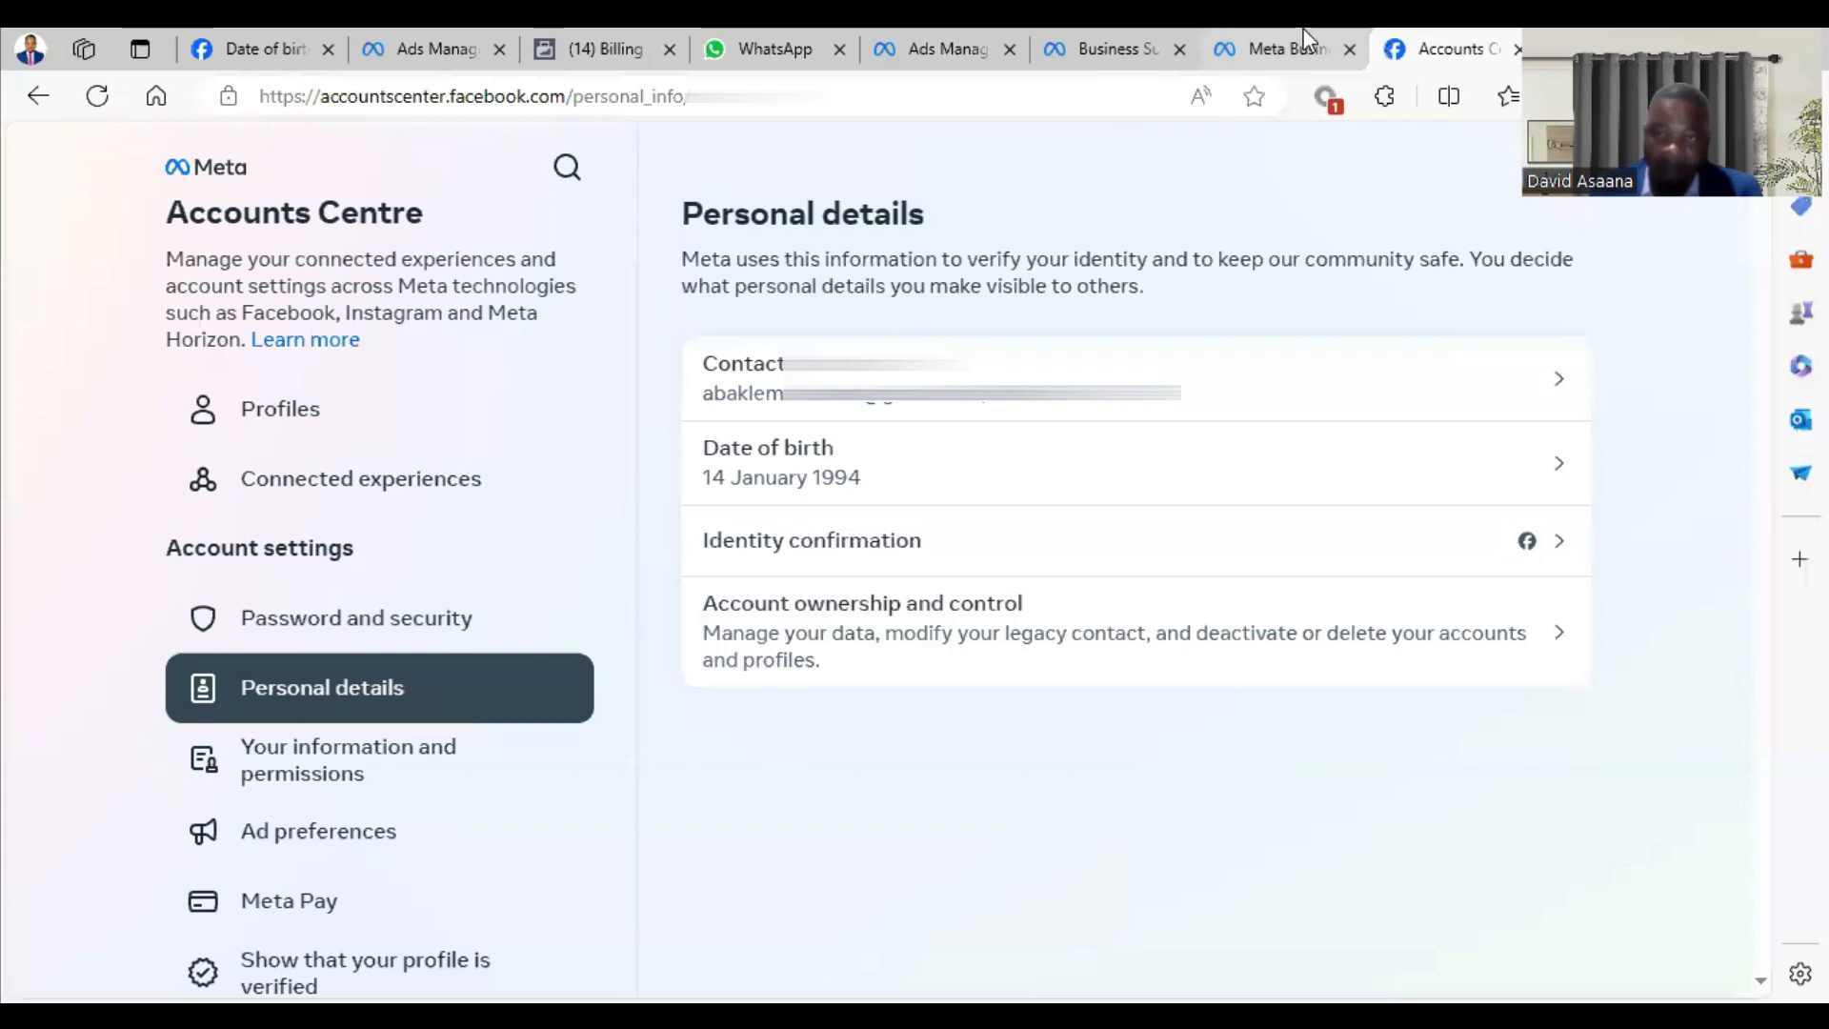
- Glance at the business support tab, return to Accounts Centre and reload the page
{"action": "left_click", "coordinate": [1111, 48]}
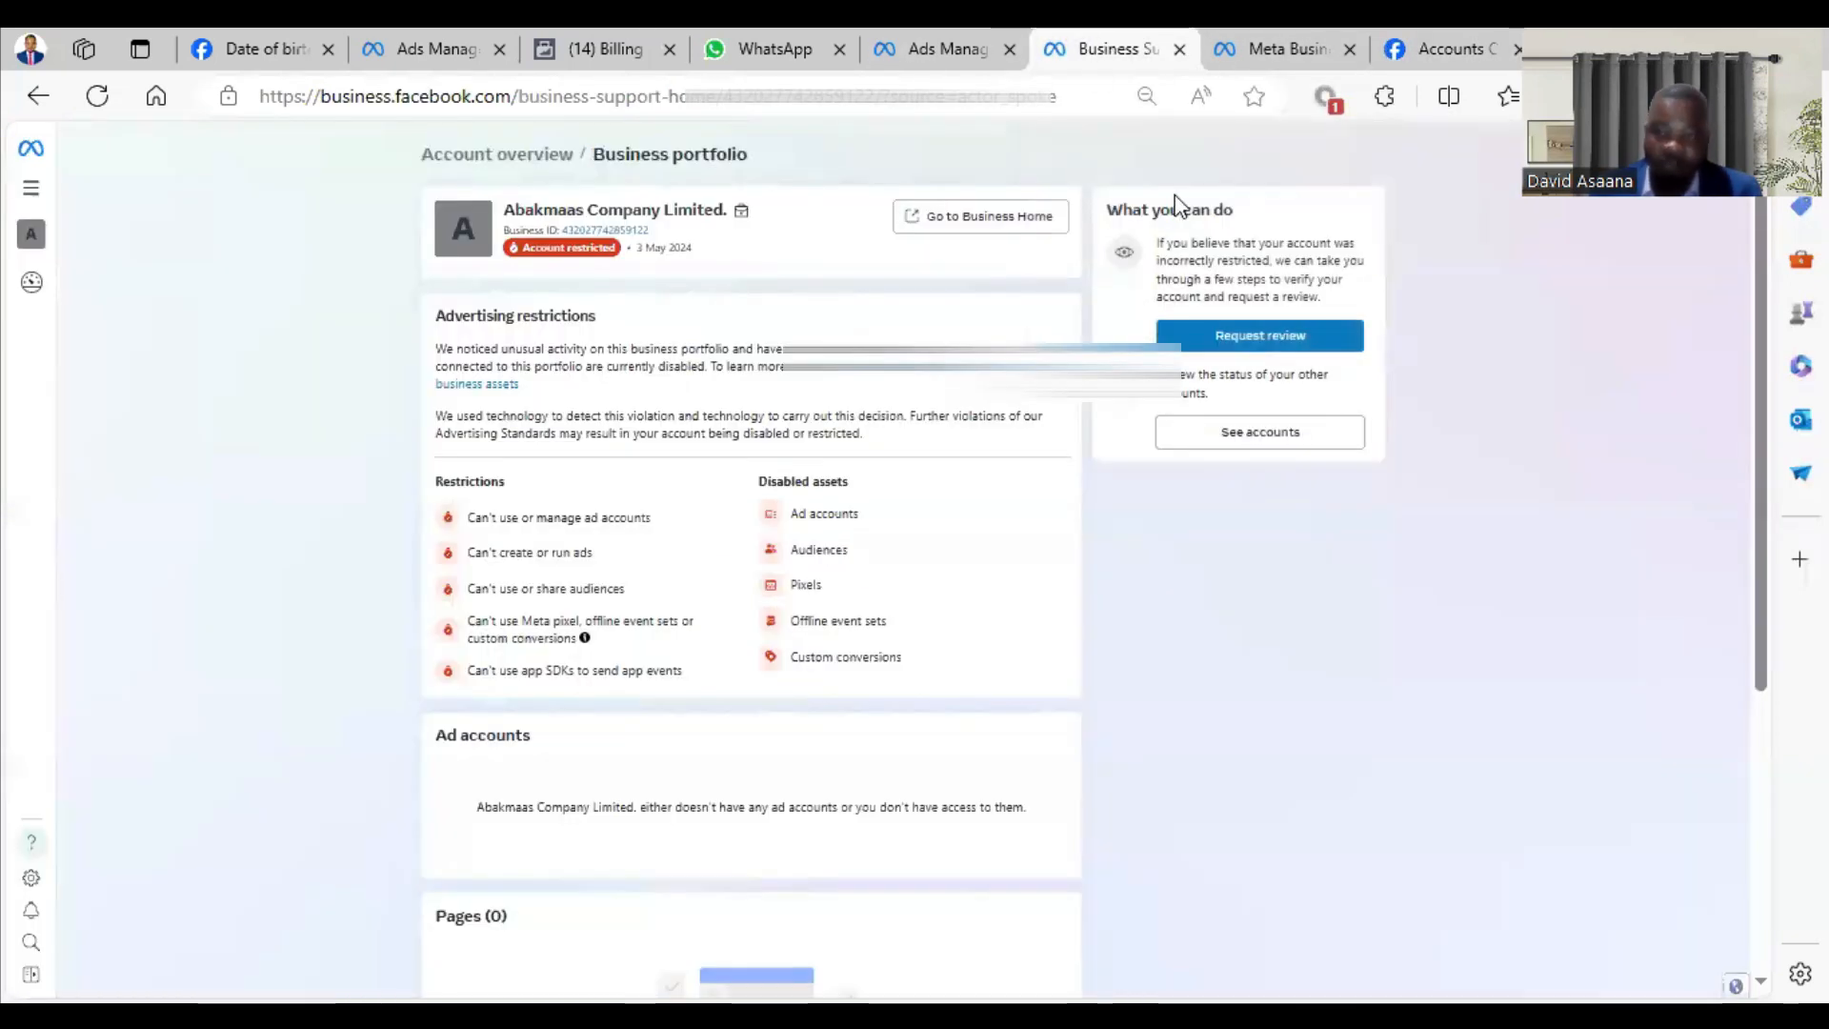
{"action": "left_click", "coordinate": [1447, 49]}
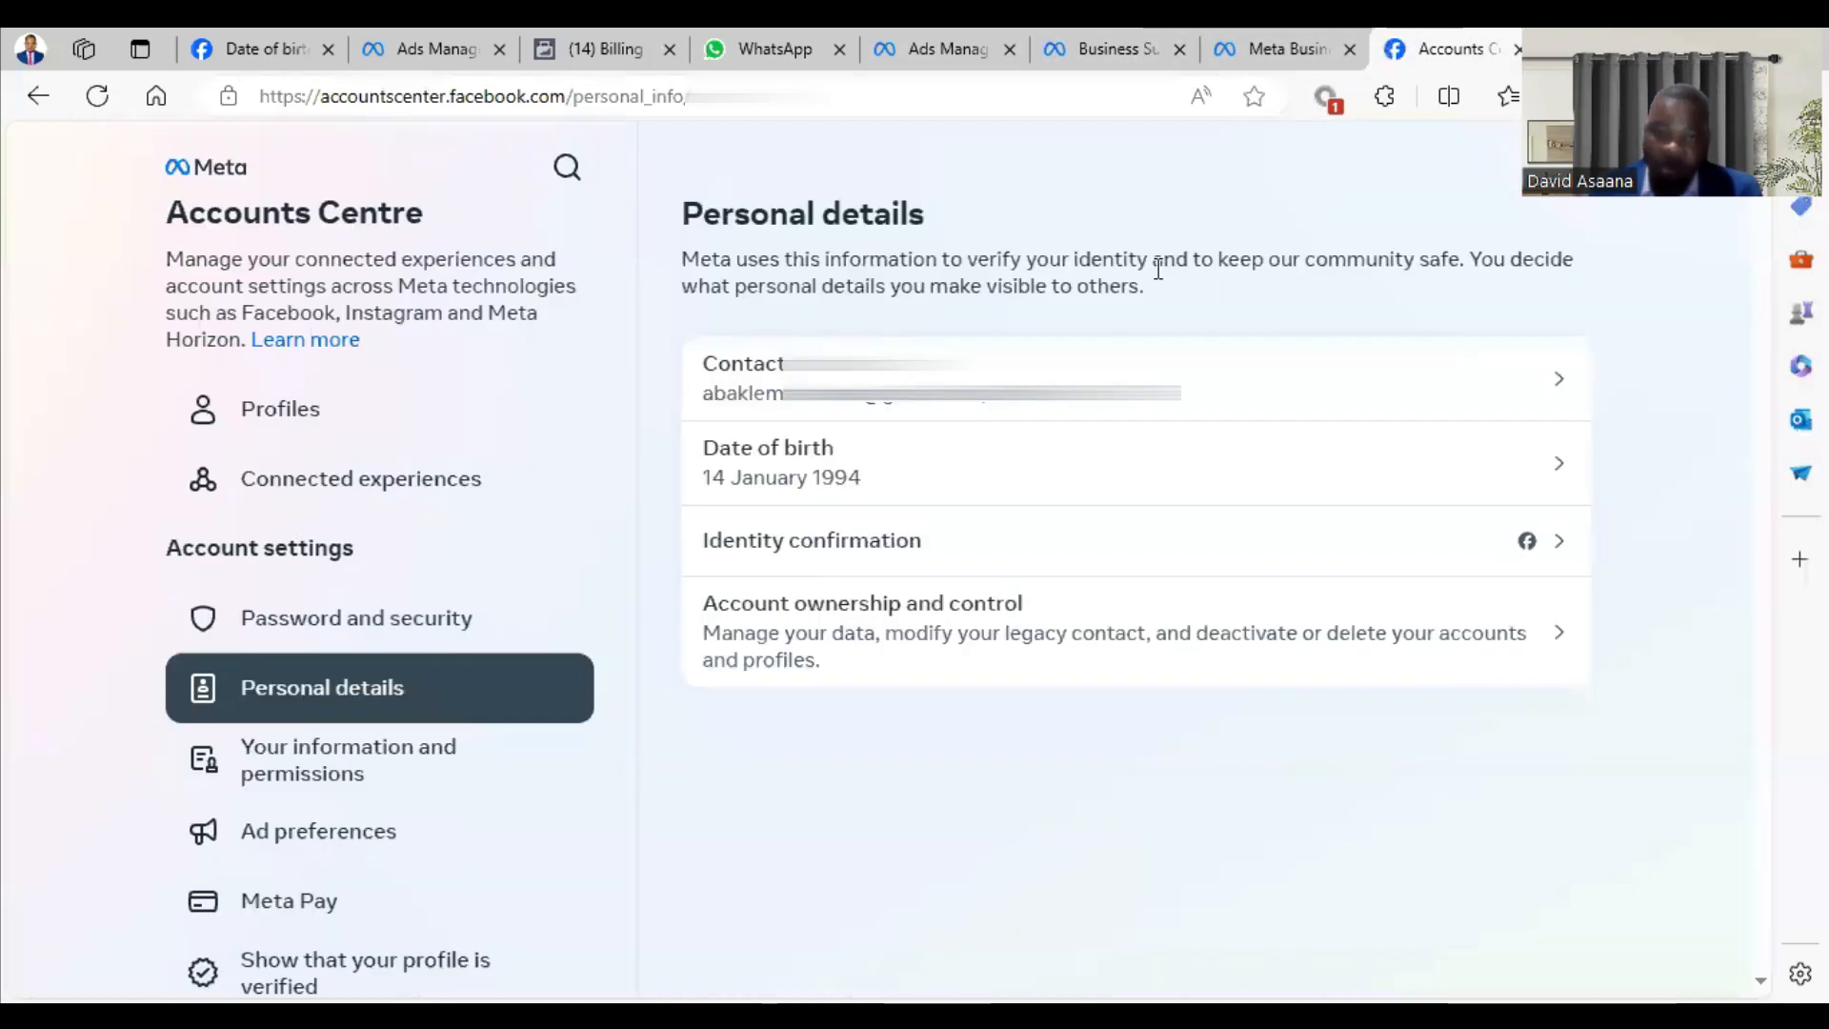
{"action": "key", "text": "F5"}
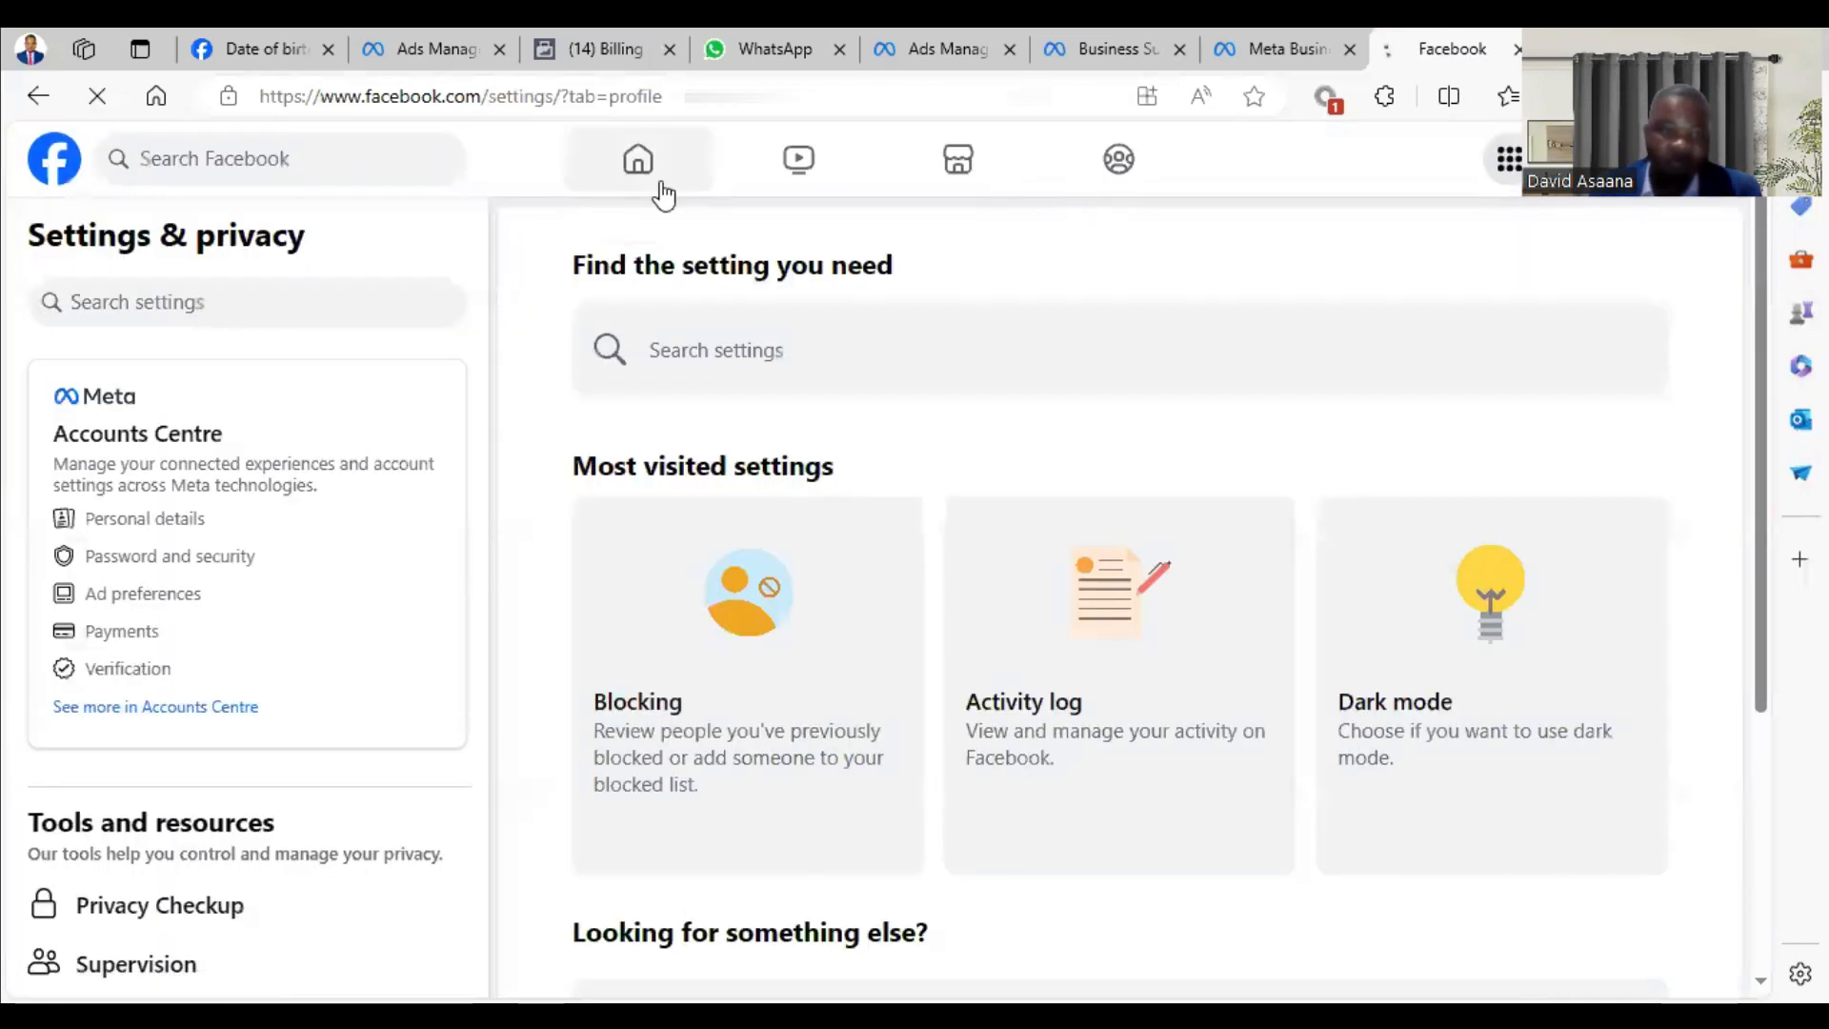
- Return to the Facebook home feed and expand the left sidebar shortcuts
{"action": "left_click", "coordinate": [638, 159]}
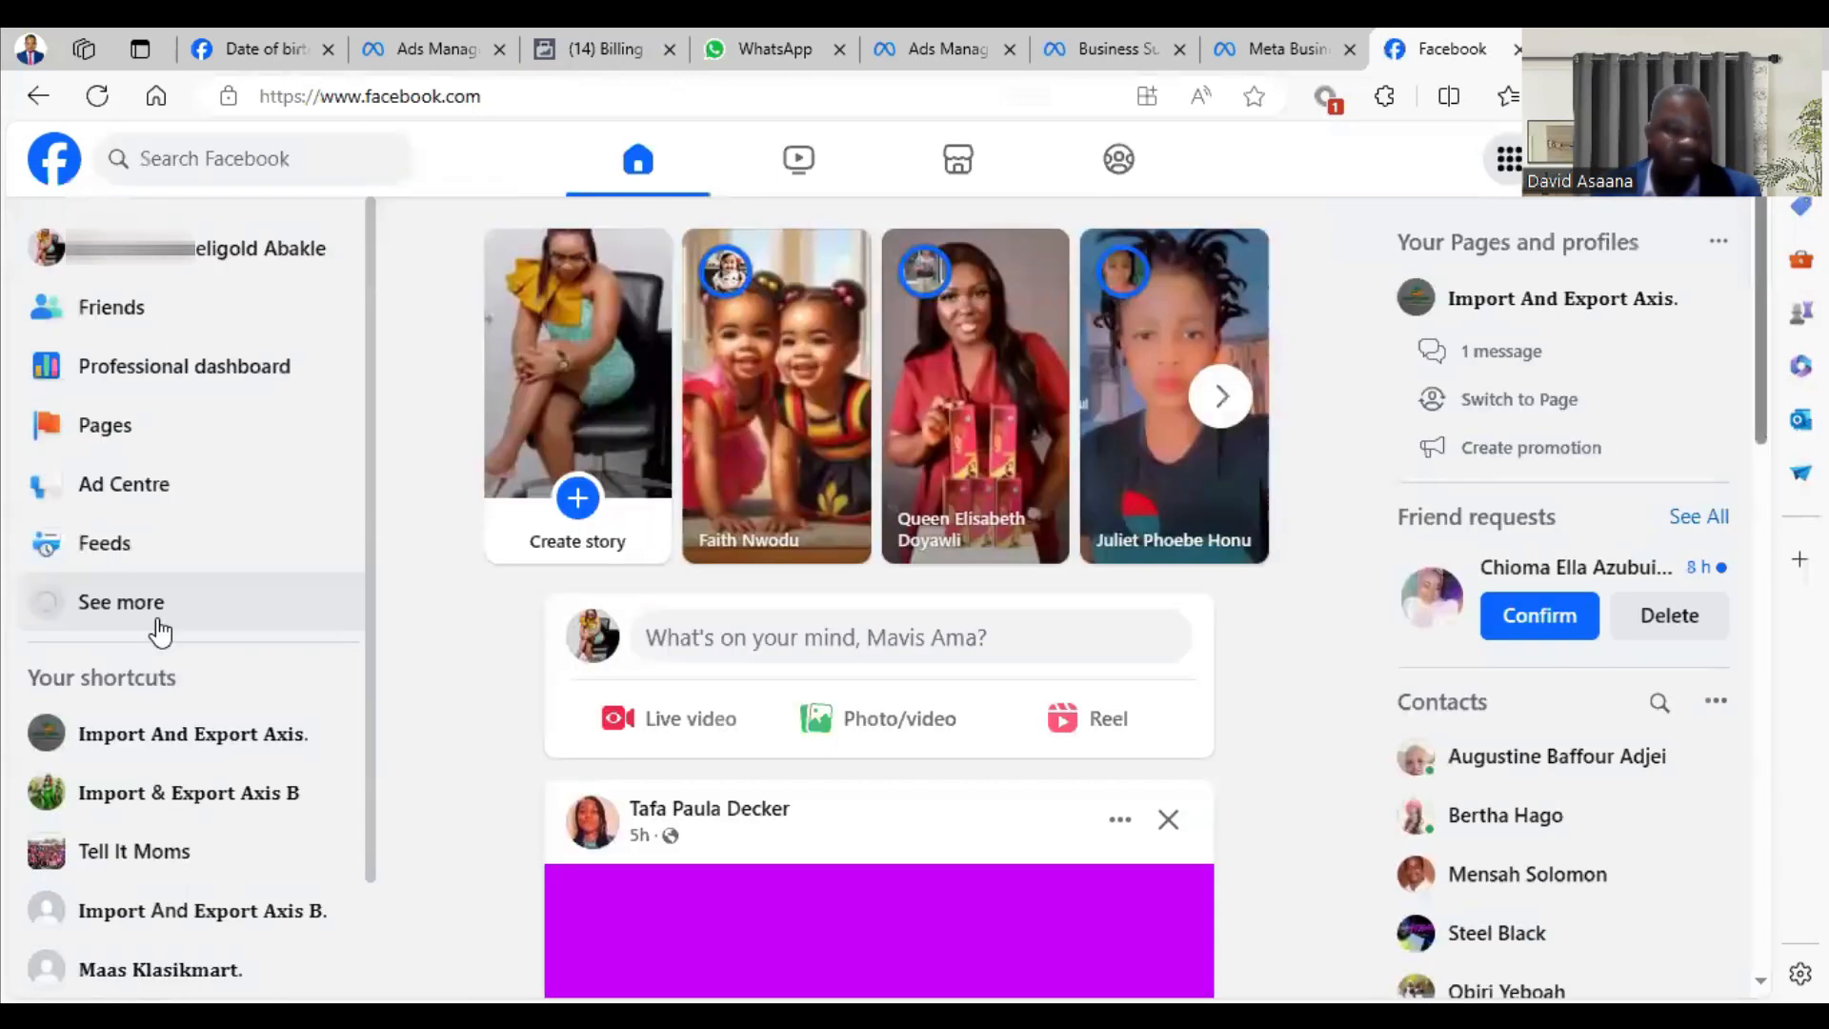
{"action": "left_click", "coordinate": [148, 602]}
- Launch Ads Manager in a new tab and switch to it
{"action": "right_click", "coordinate": [148, 601]}
{"action": "left_click", "coordinate": [286, 175]}
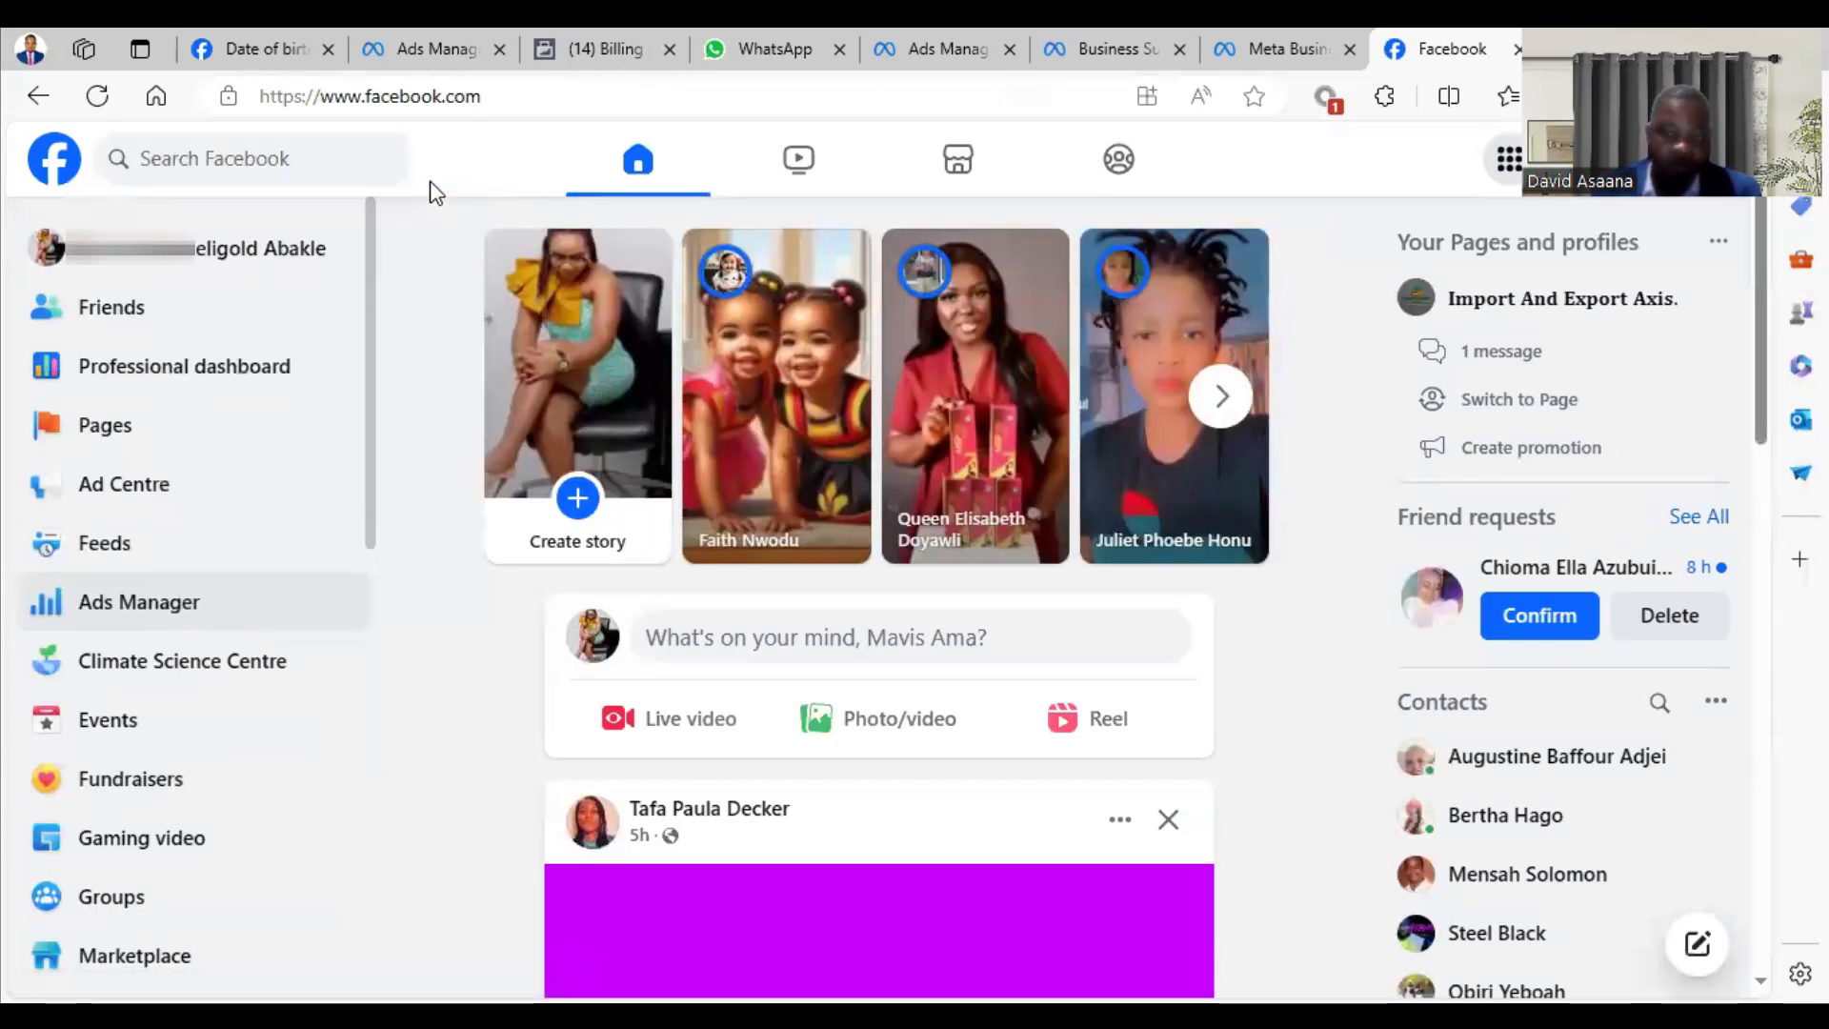
{"action": "left_click", "coordinate": [1464, 48]}
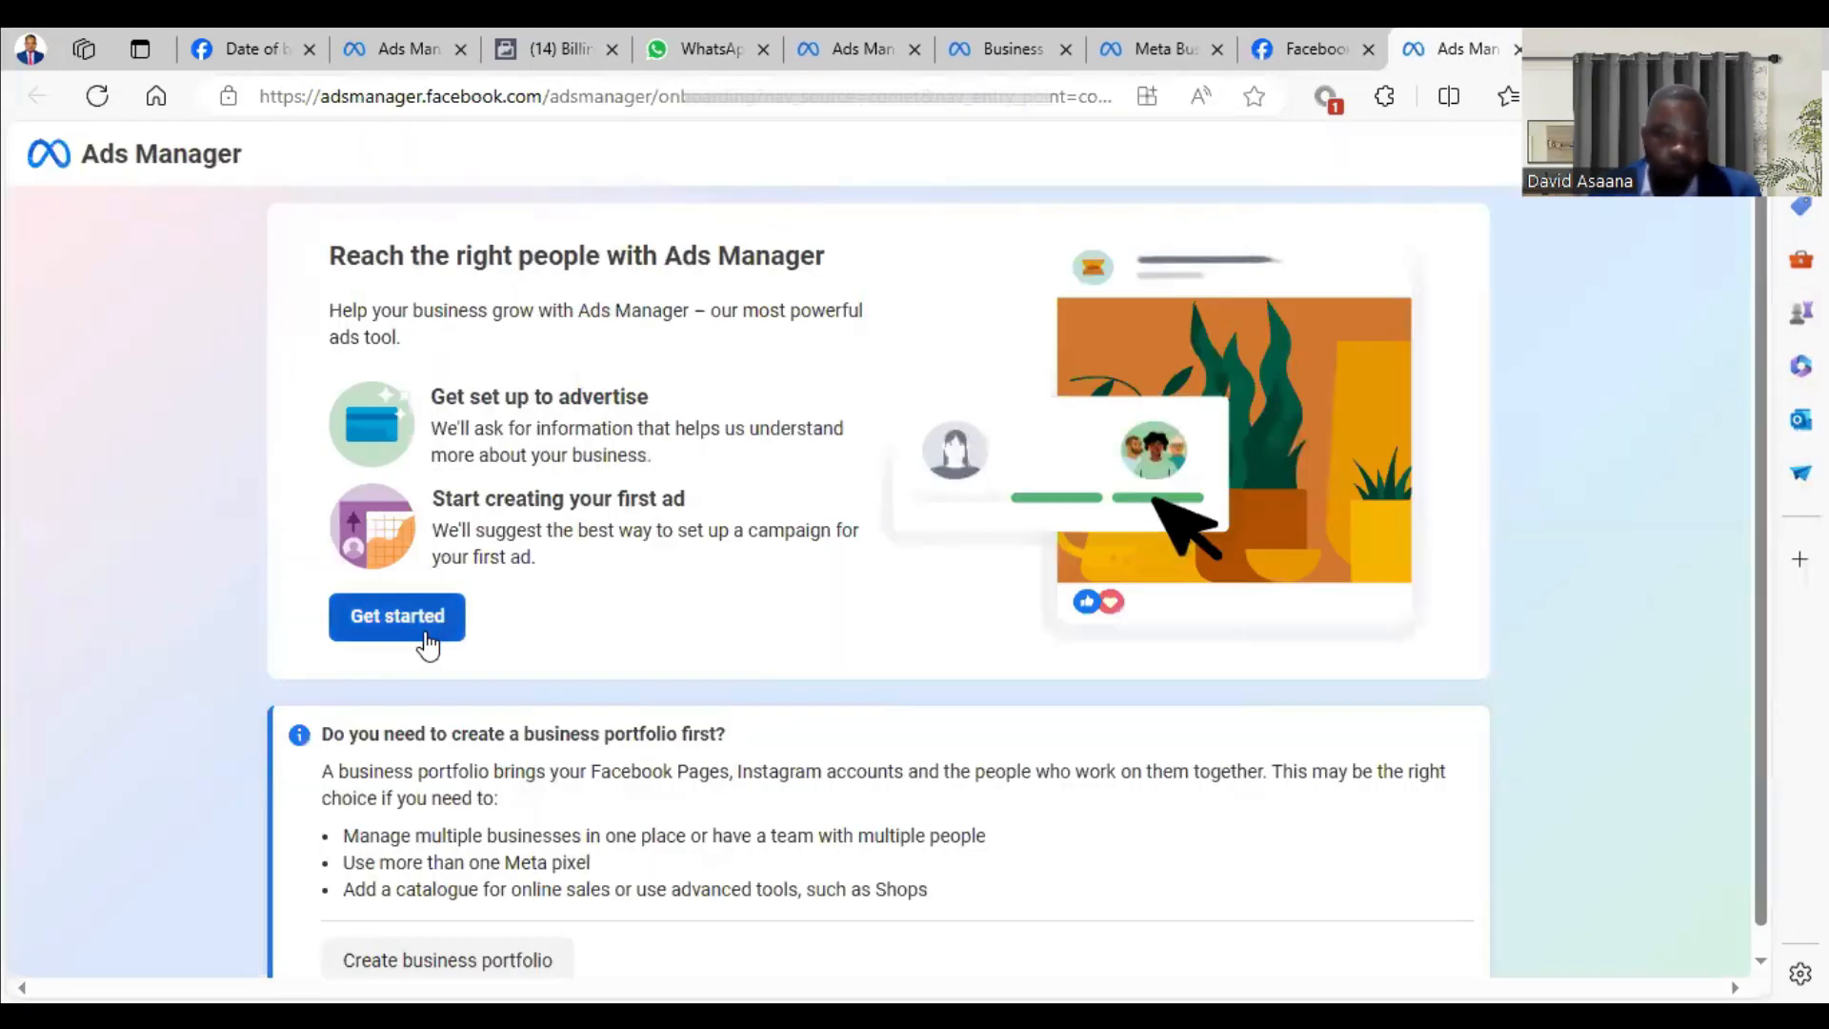
- Leave the ad set editor in the other Ads Manager tab and reload the ad sets page
{"action": "left_click", "coordinate": [413, 46]}
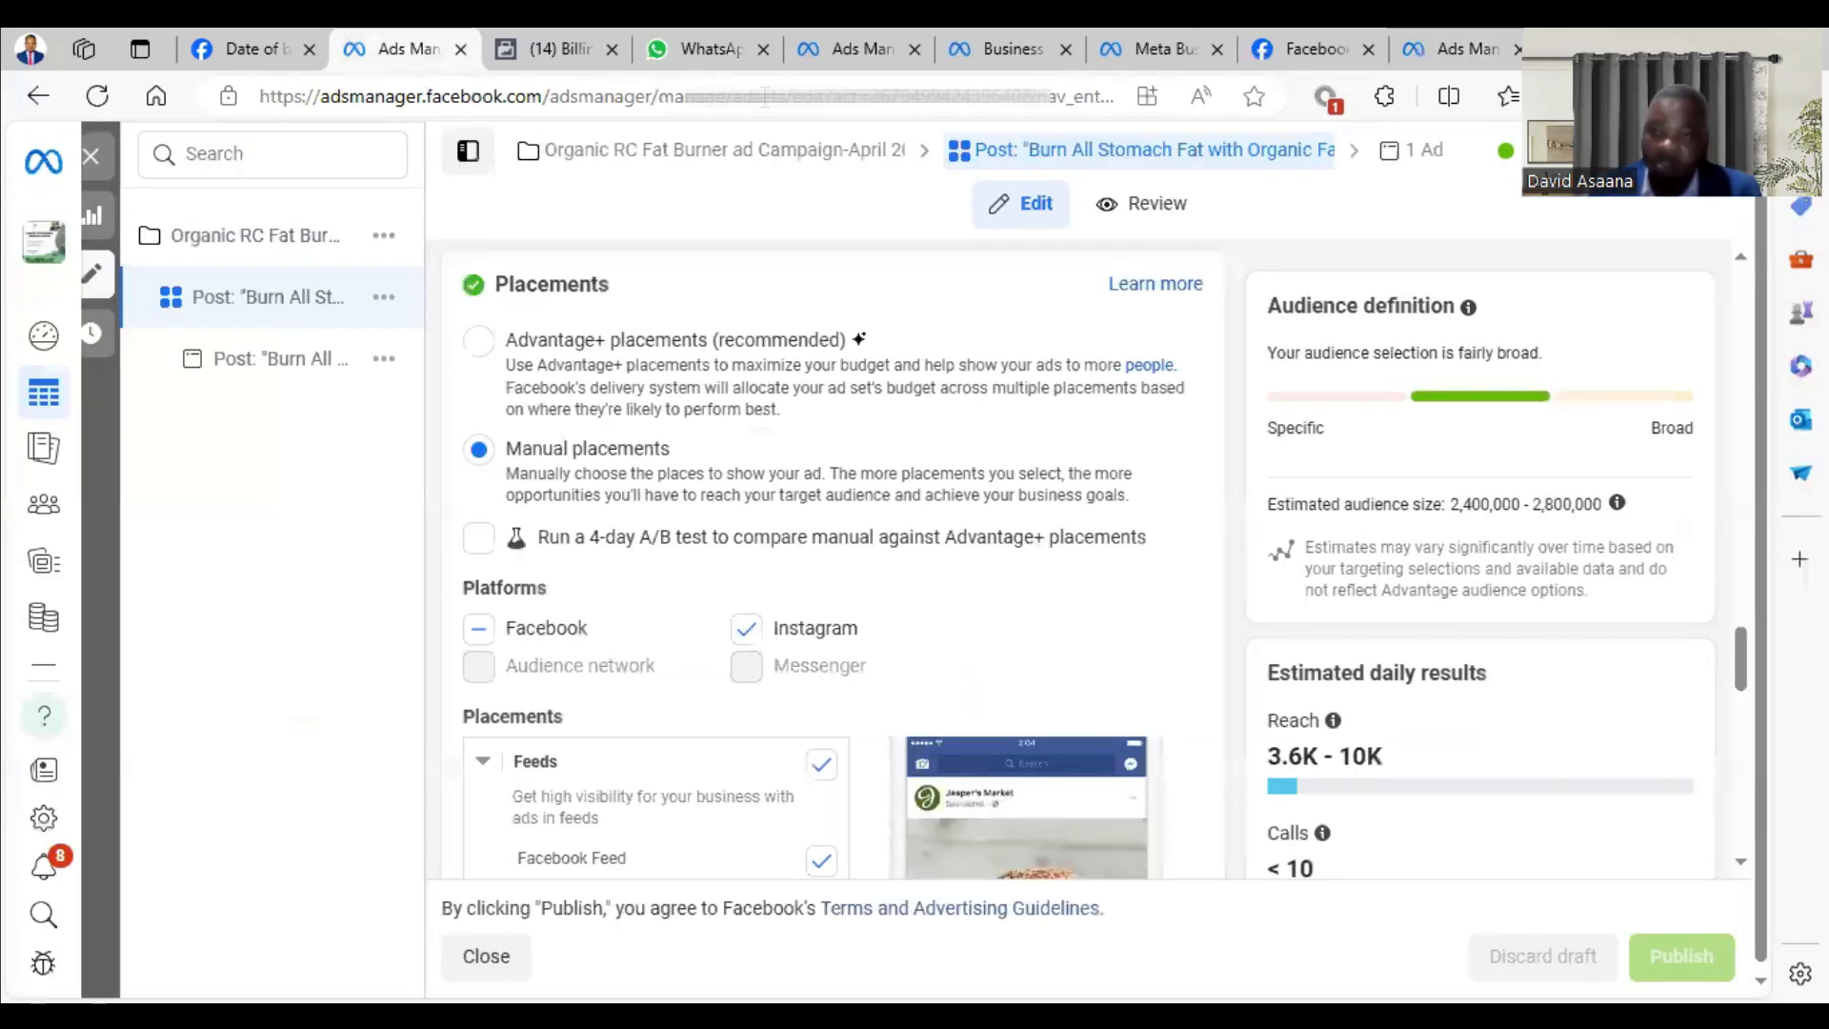
{"action": "left_click", "coordinate": [97, 153]}
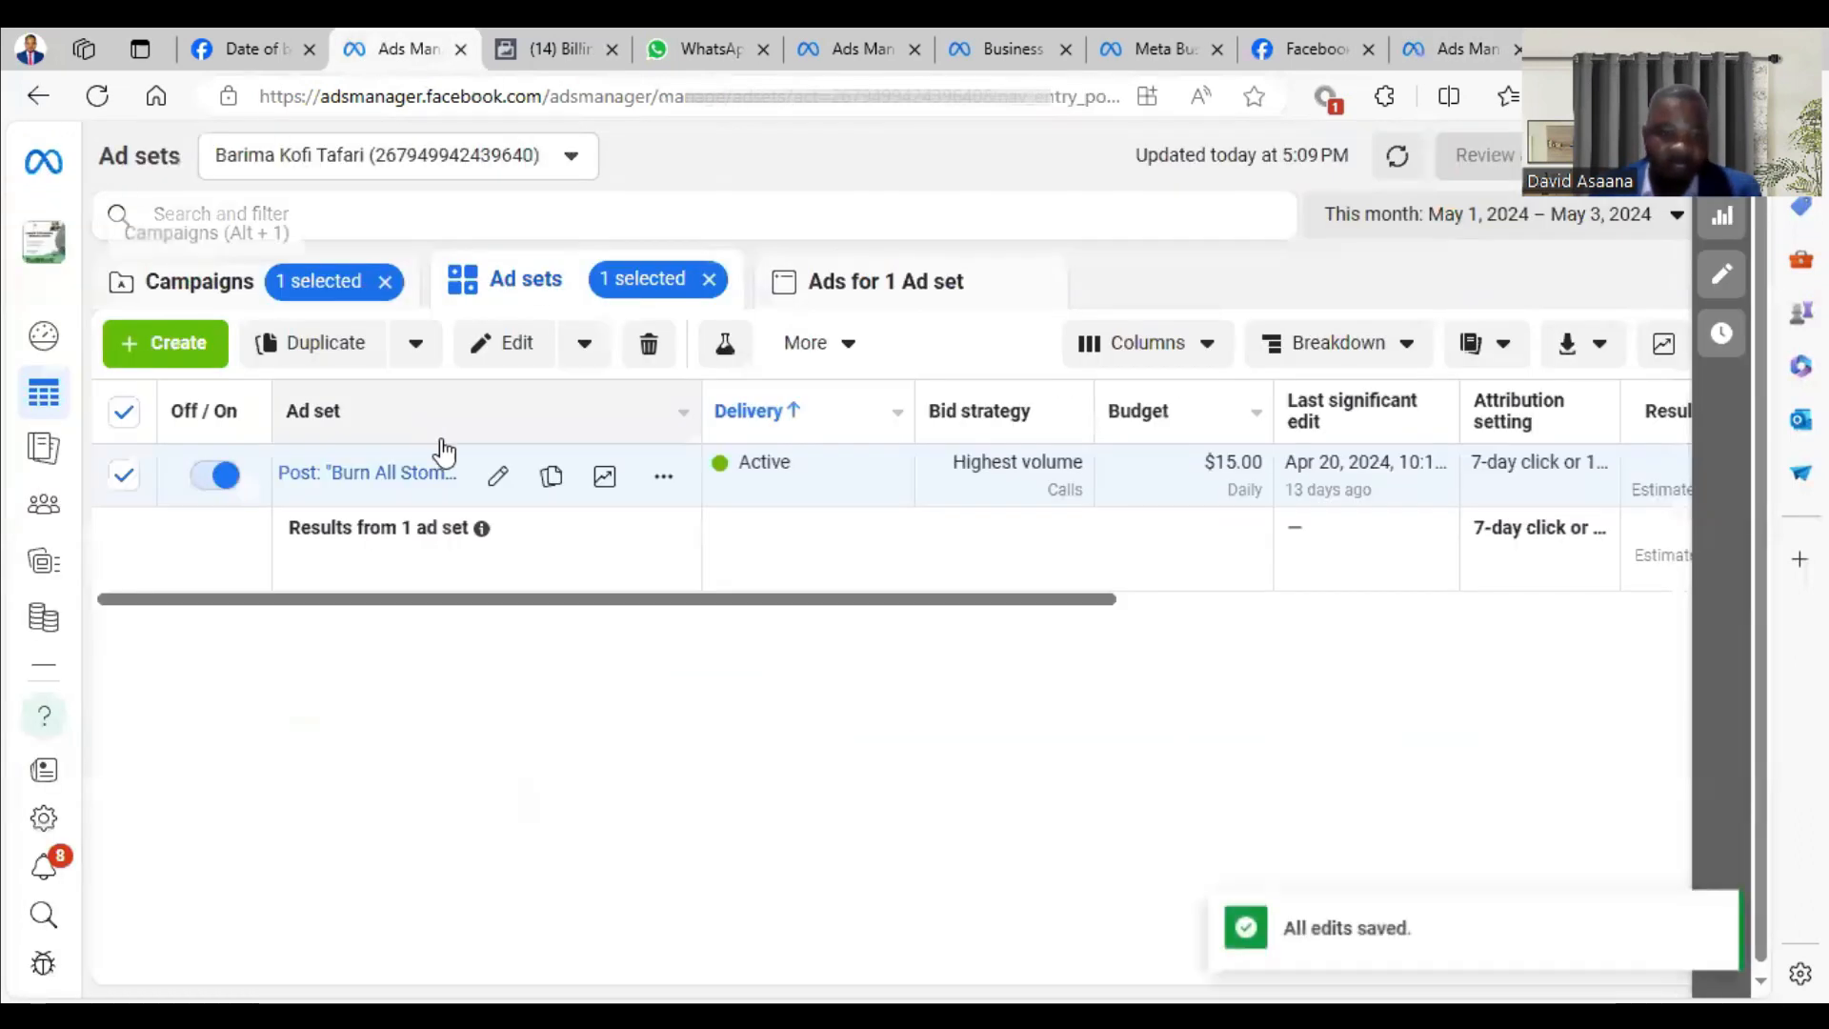
{"action": "left_click", "coordinate": [973, 527]}
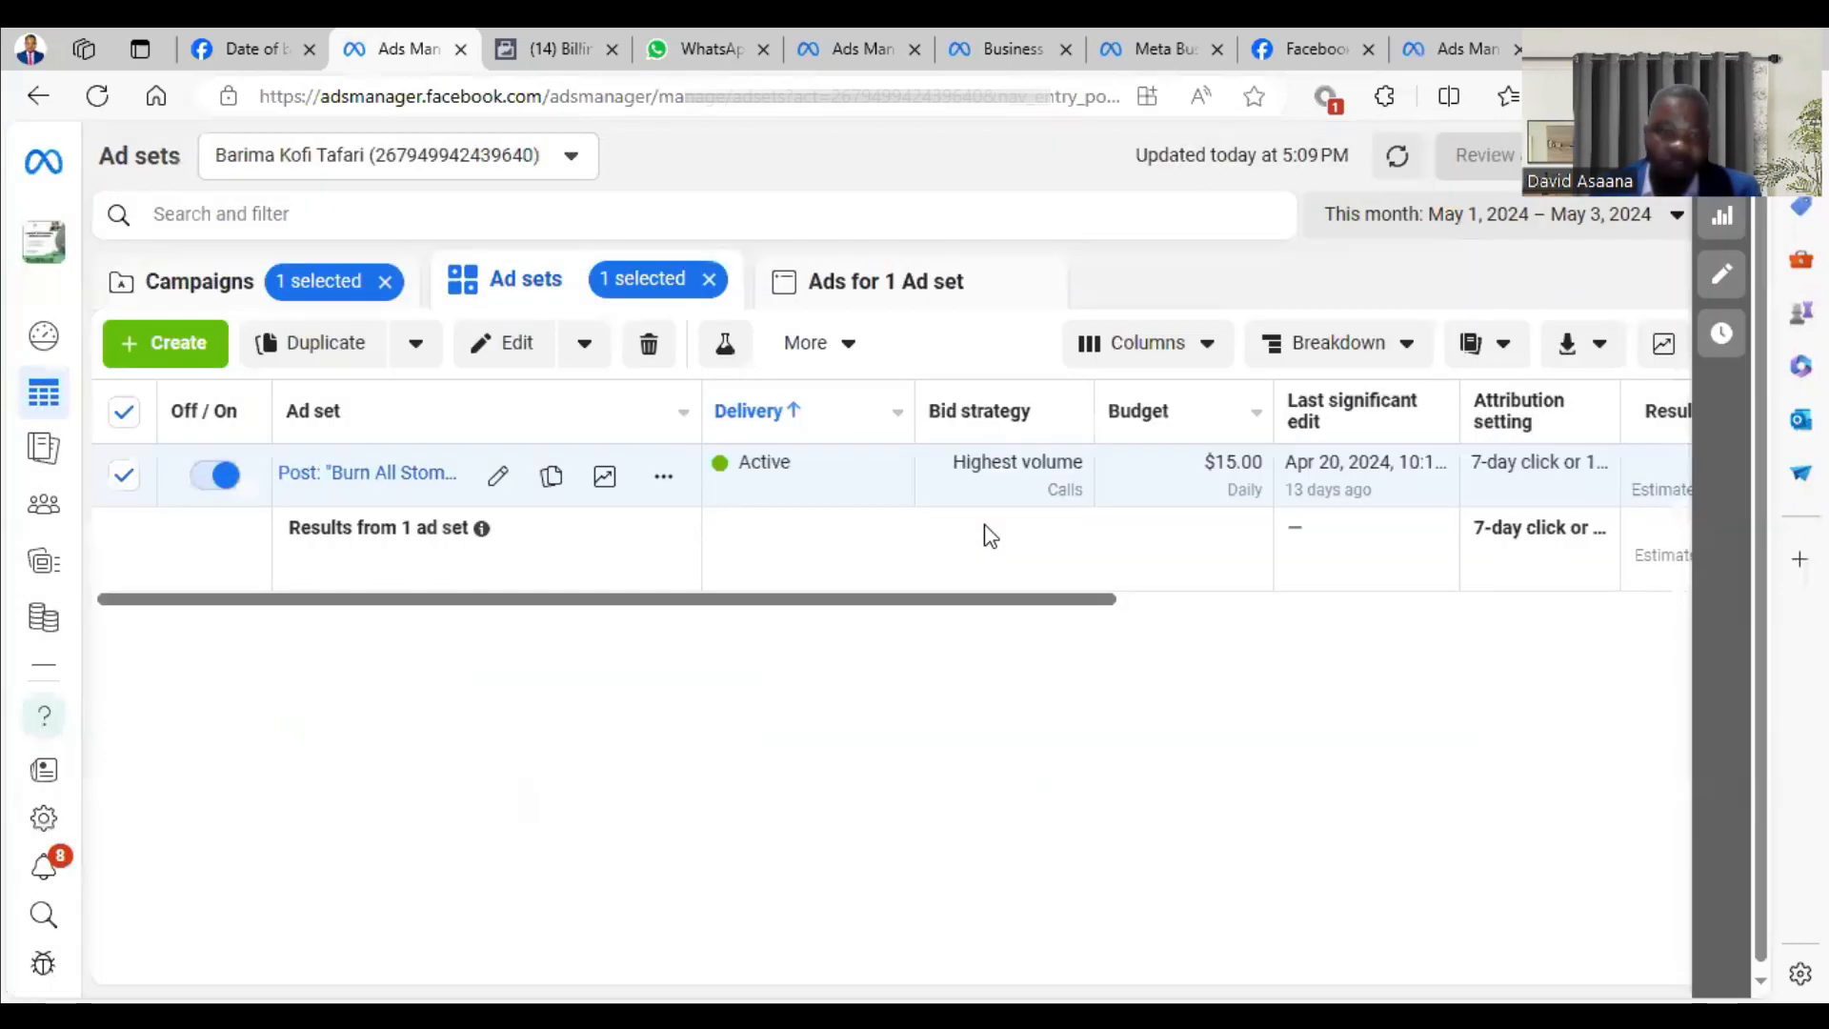
{"action": "left_click", "coordinate": [708, 279]}
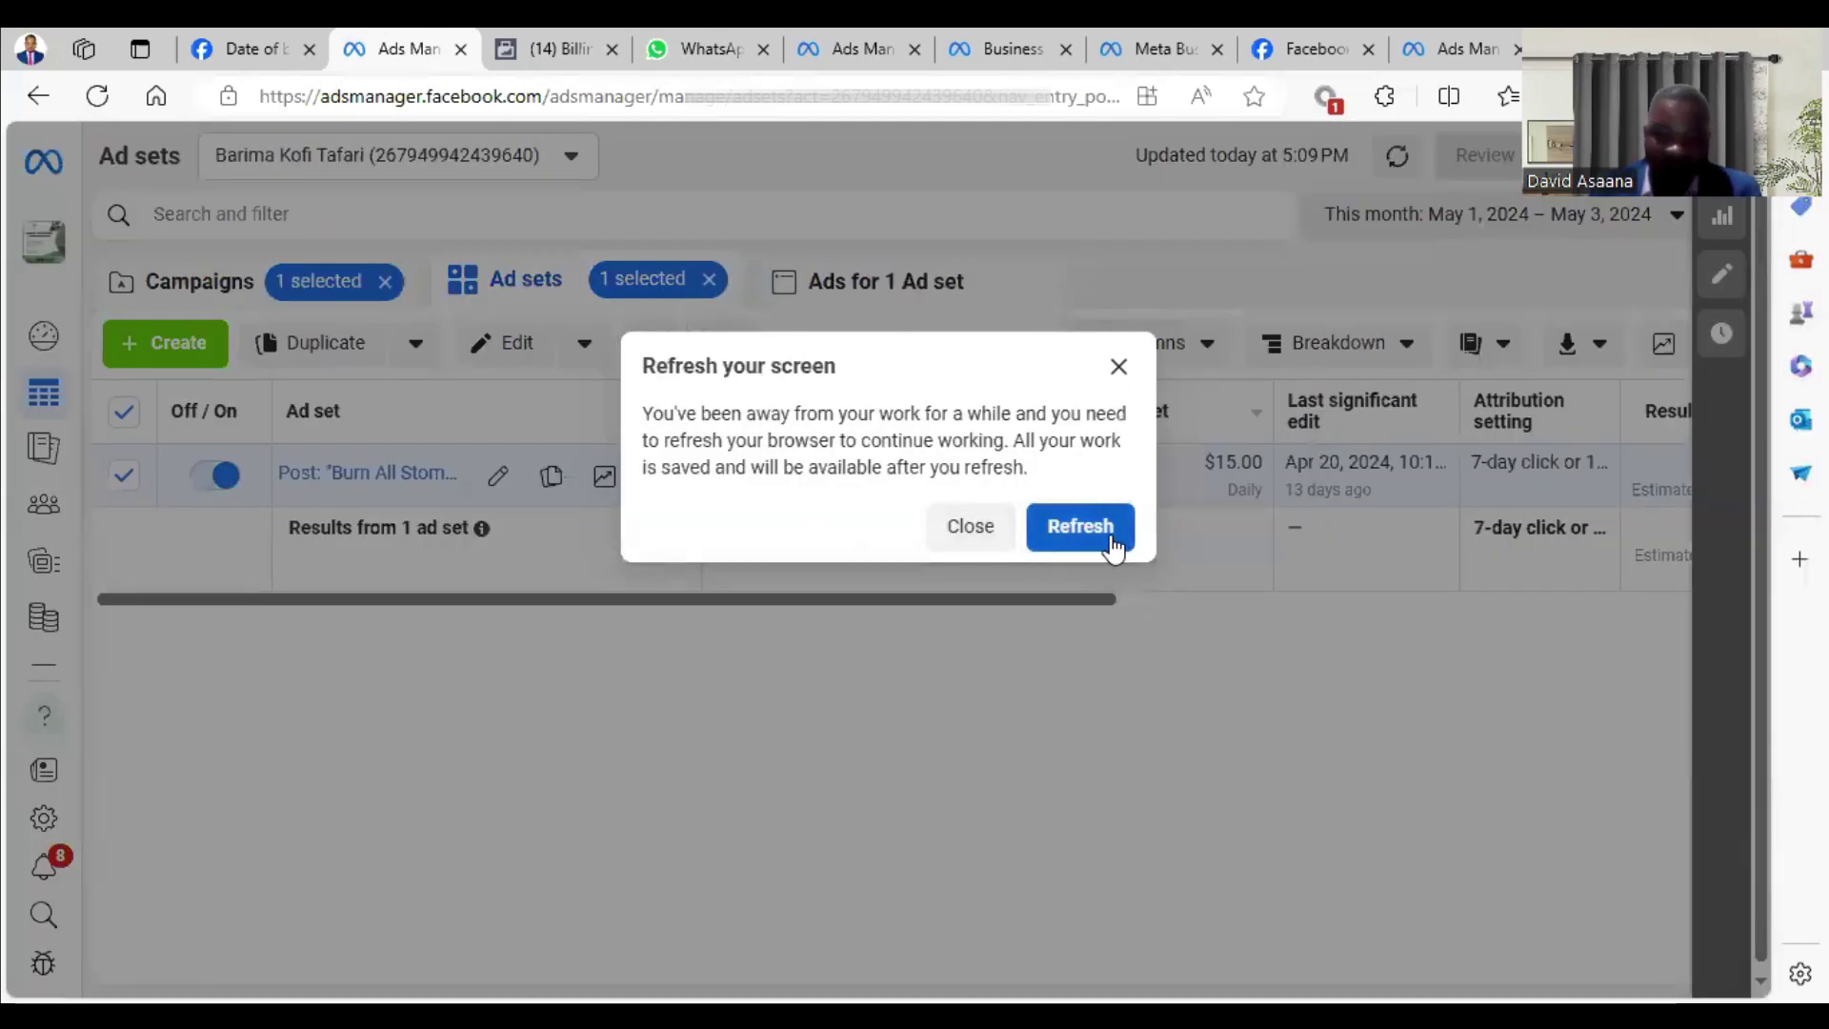
{"action": "left_click", "coordinate": [1081, 526]}
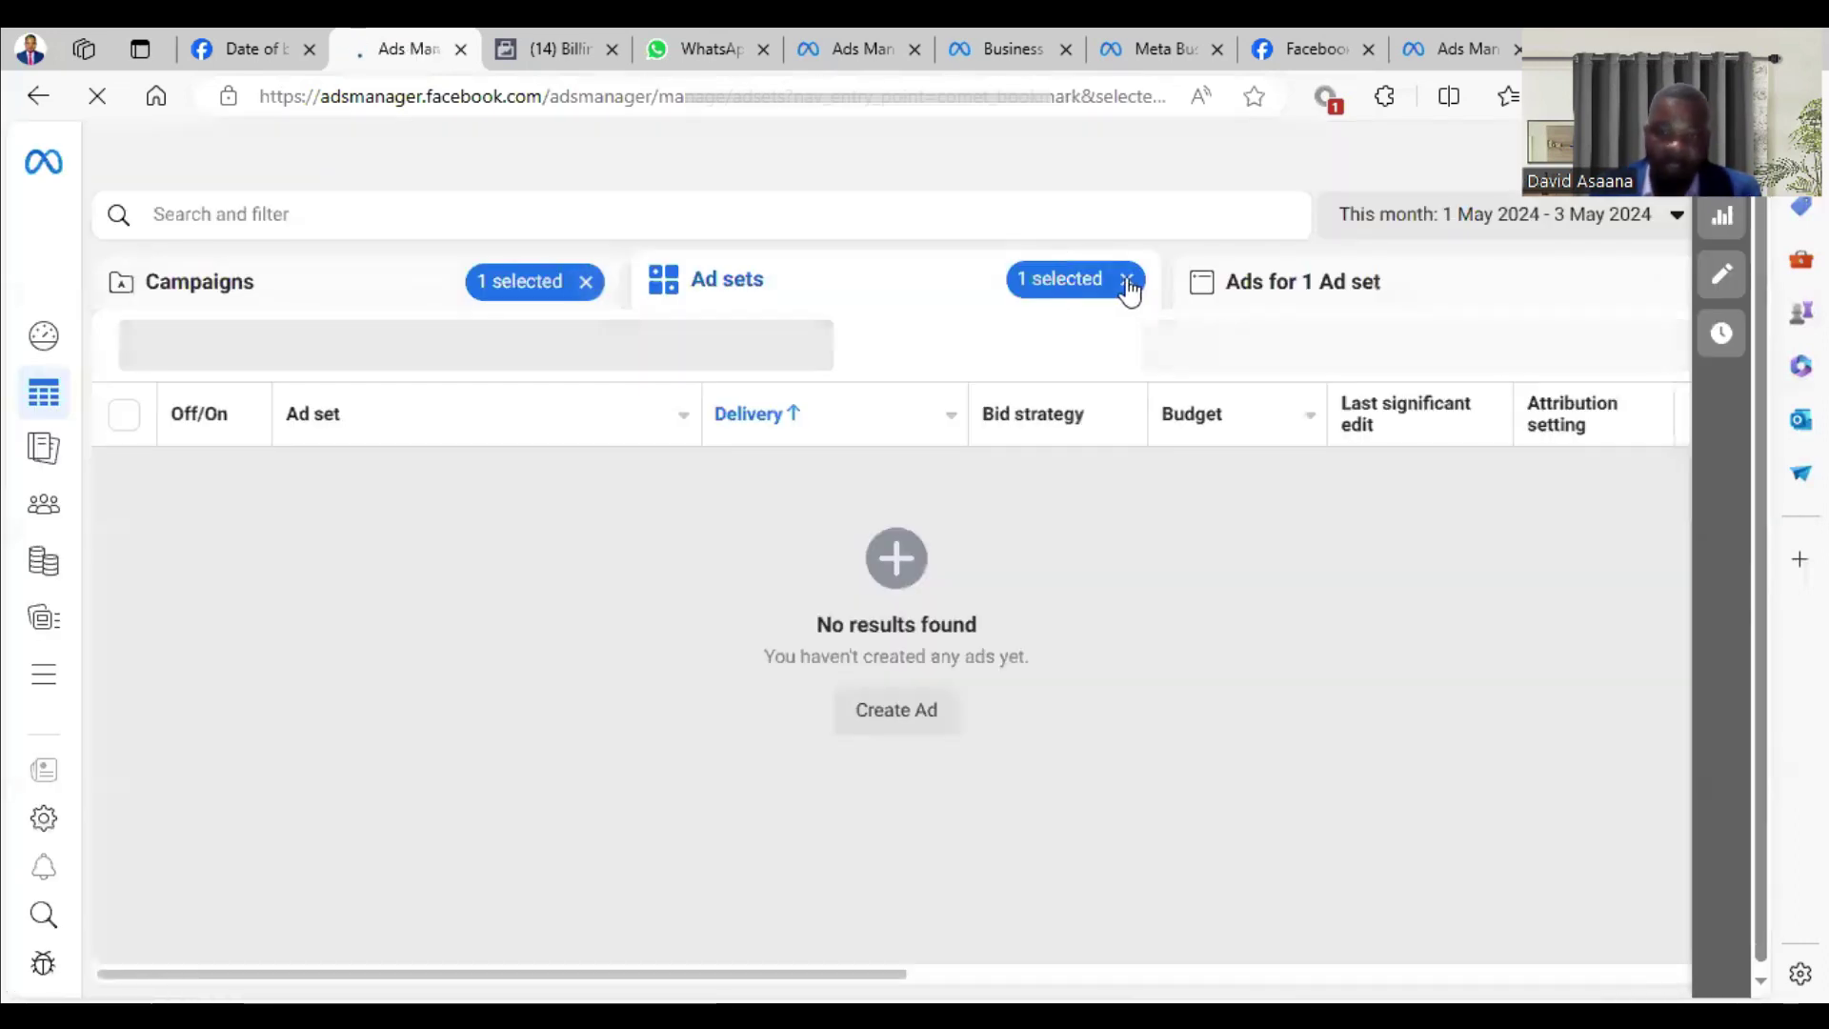
- Clear the selected ad set and campaign filters and dismiss the payment method notice
{"action": "left_click", "coordinate": [1129, 281]}
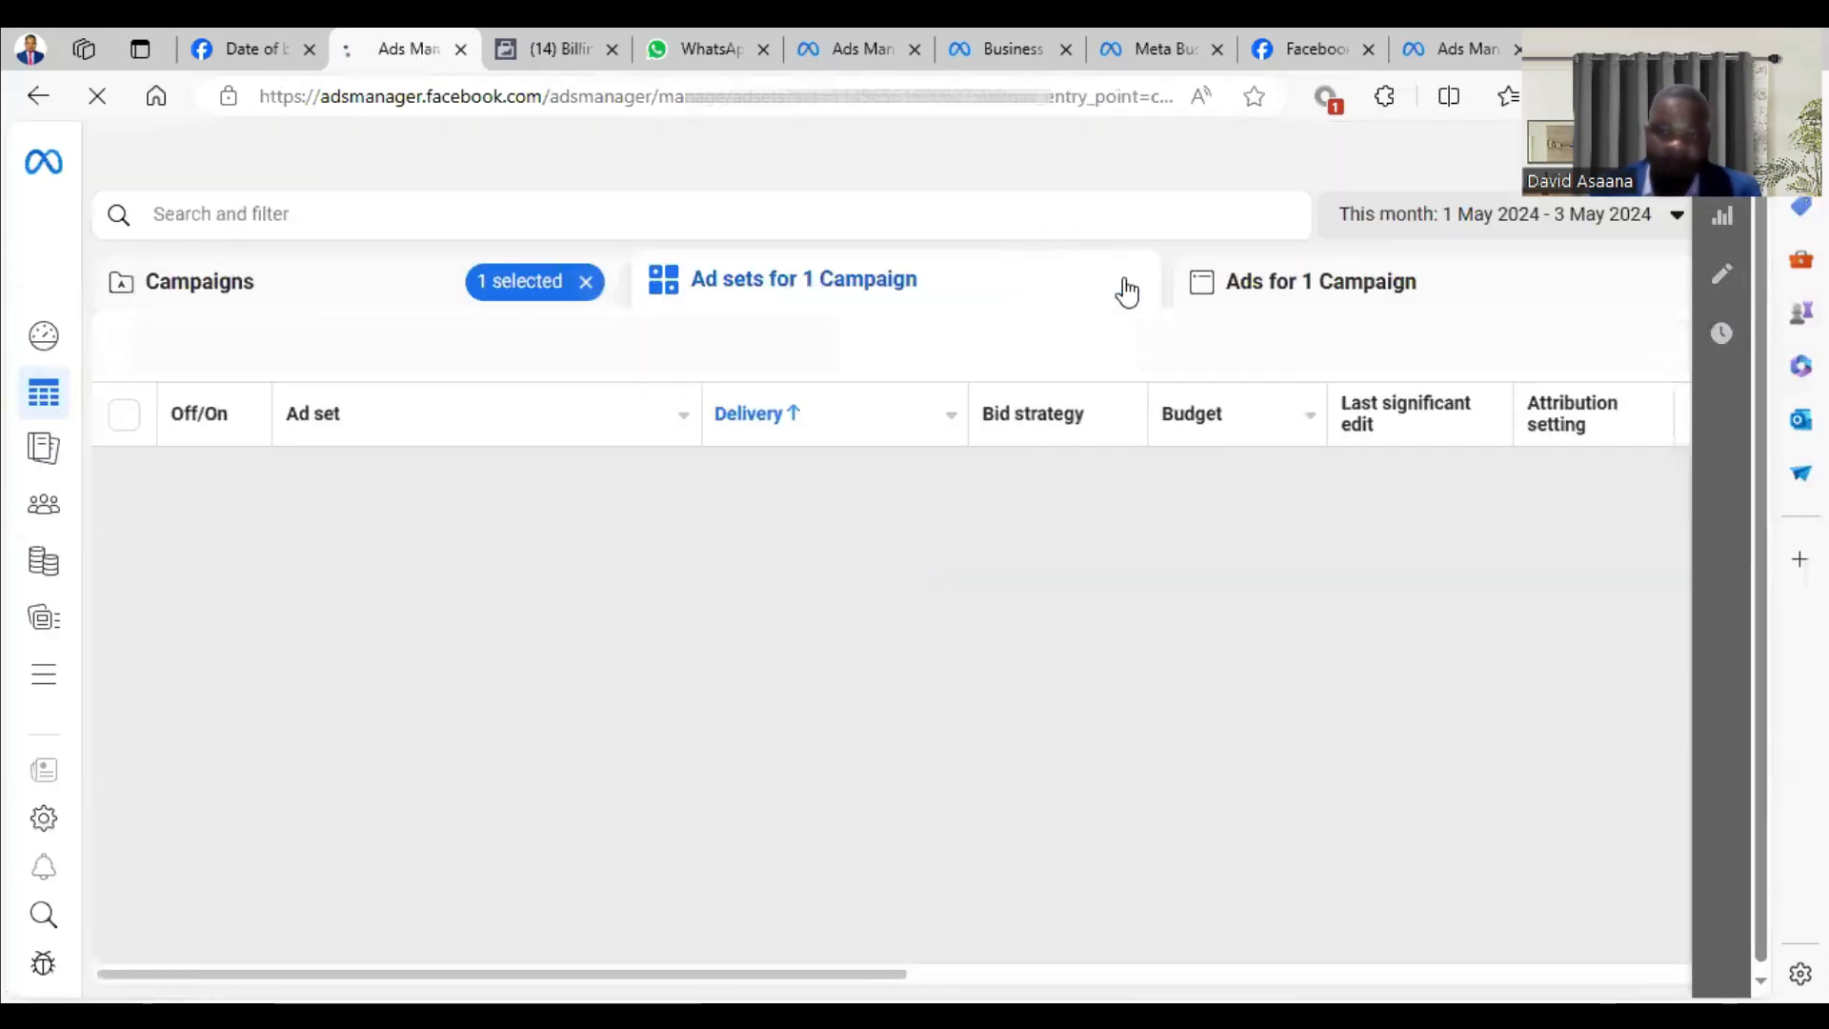
{"action": "left_click", "coordinate": [585, 281]}
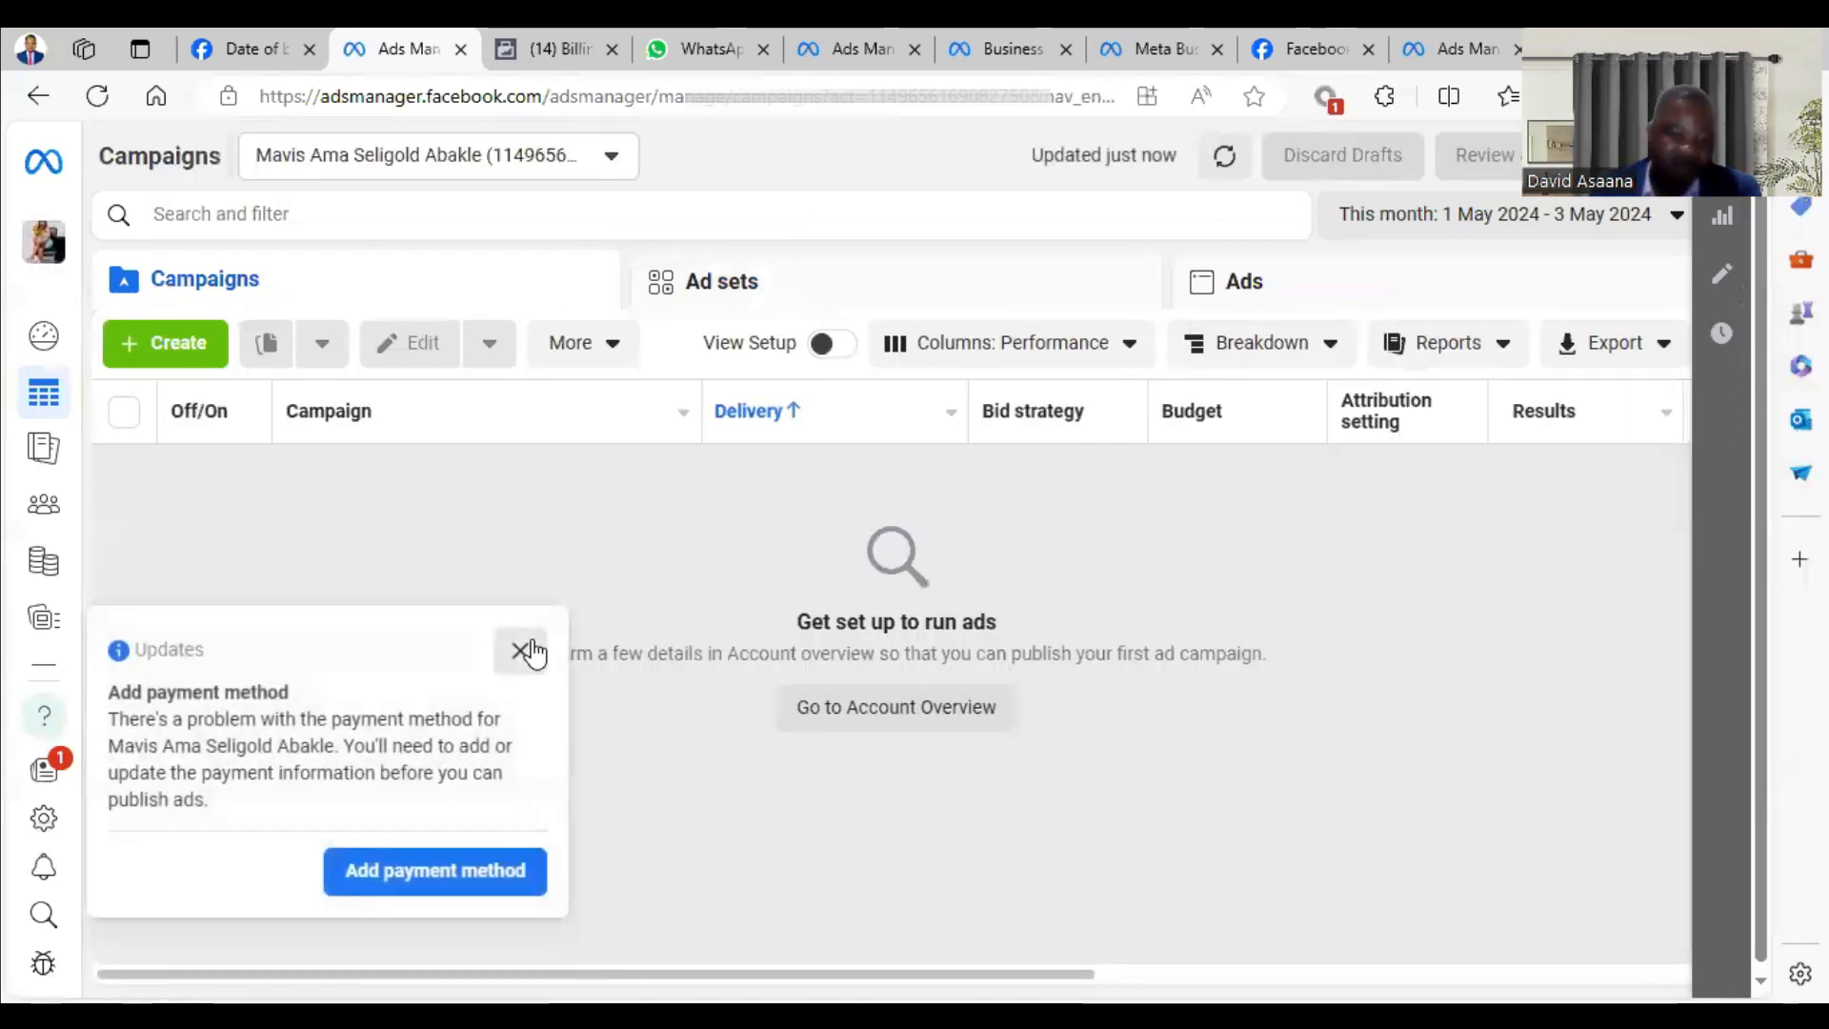
{"action": "left_click", "coordinate": [520, 651]}
{"action": "mouse_move", "coordinate": [43, 615]}
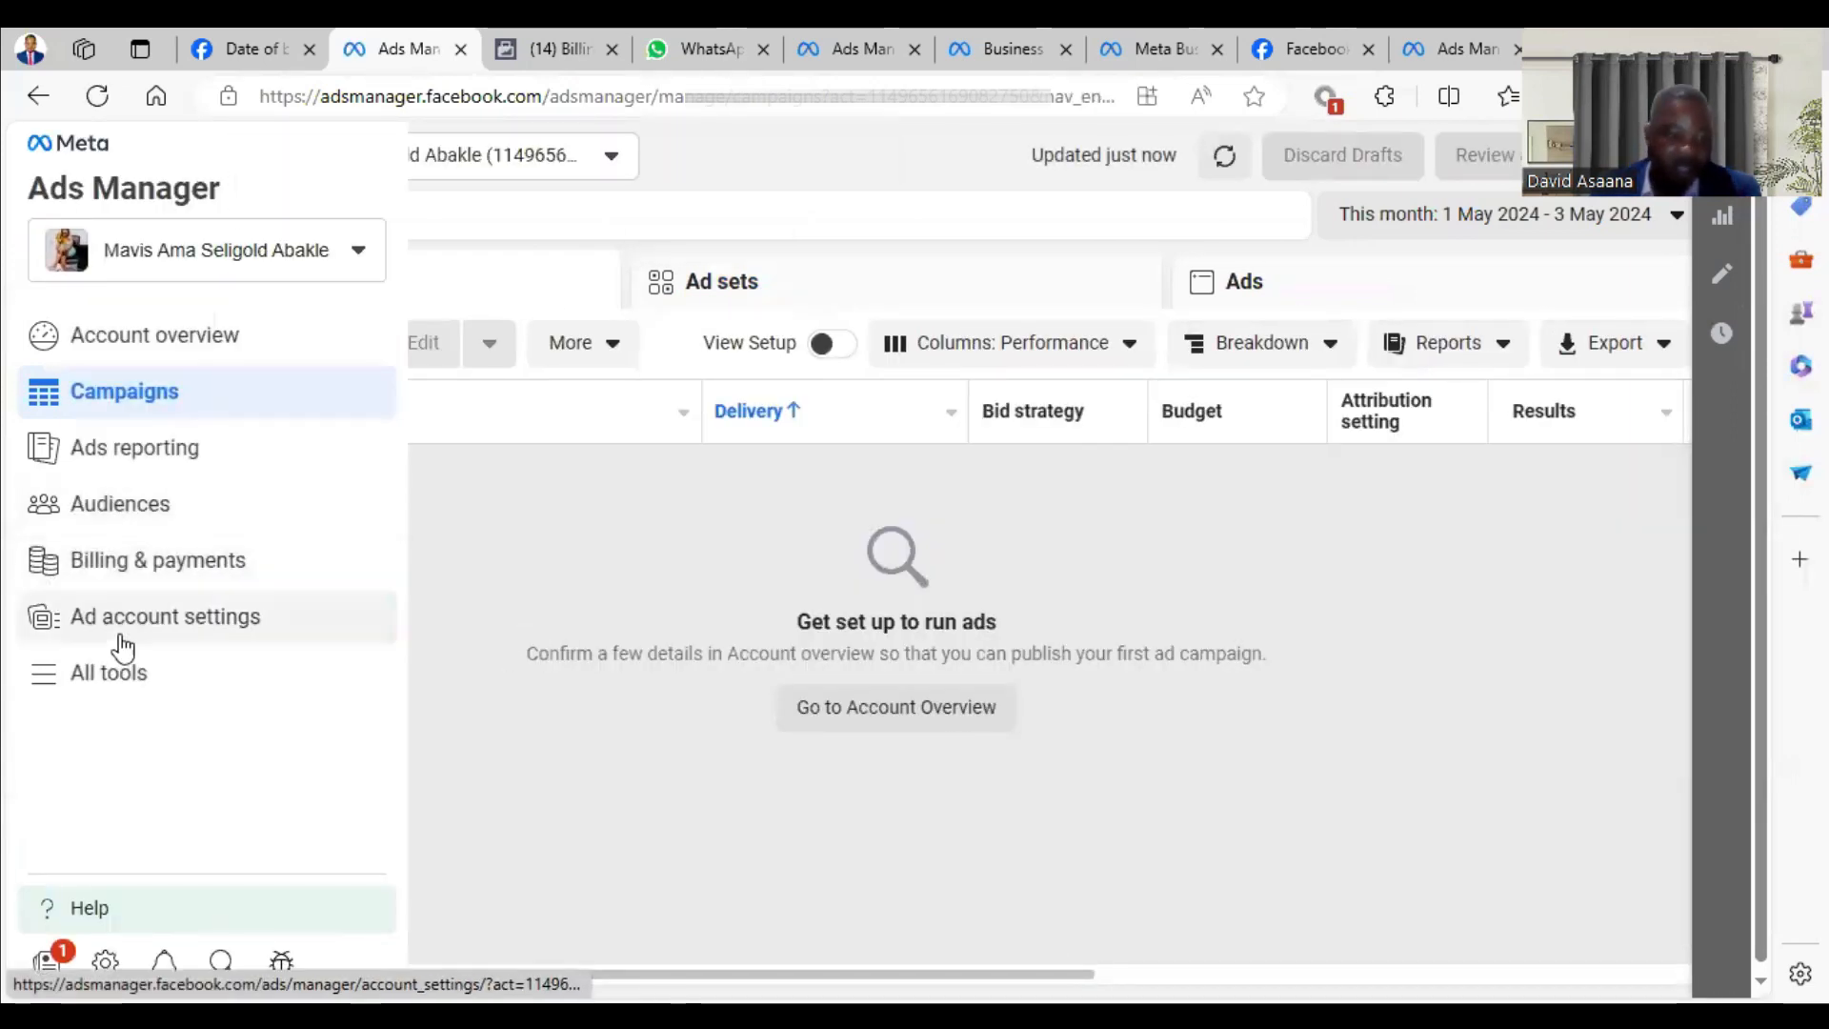
- Bring up All tools and send Business Support Home to a new tab
{"action": "left_click", "coordinate": [109, 672]}
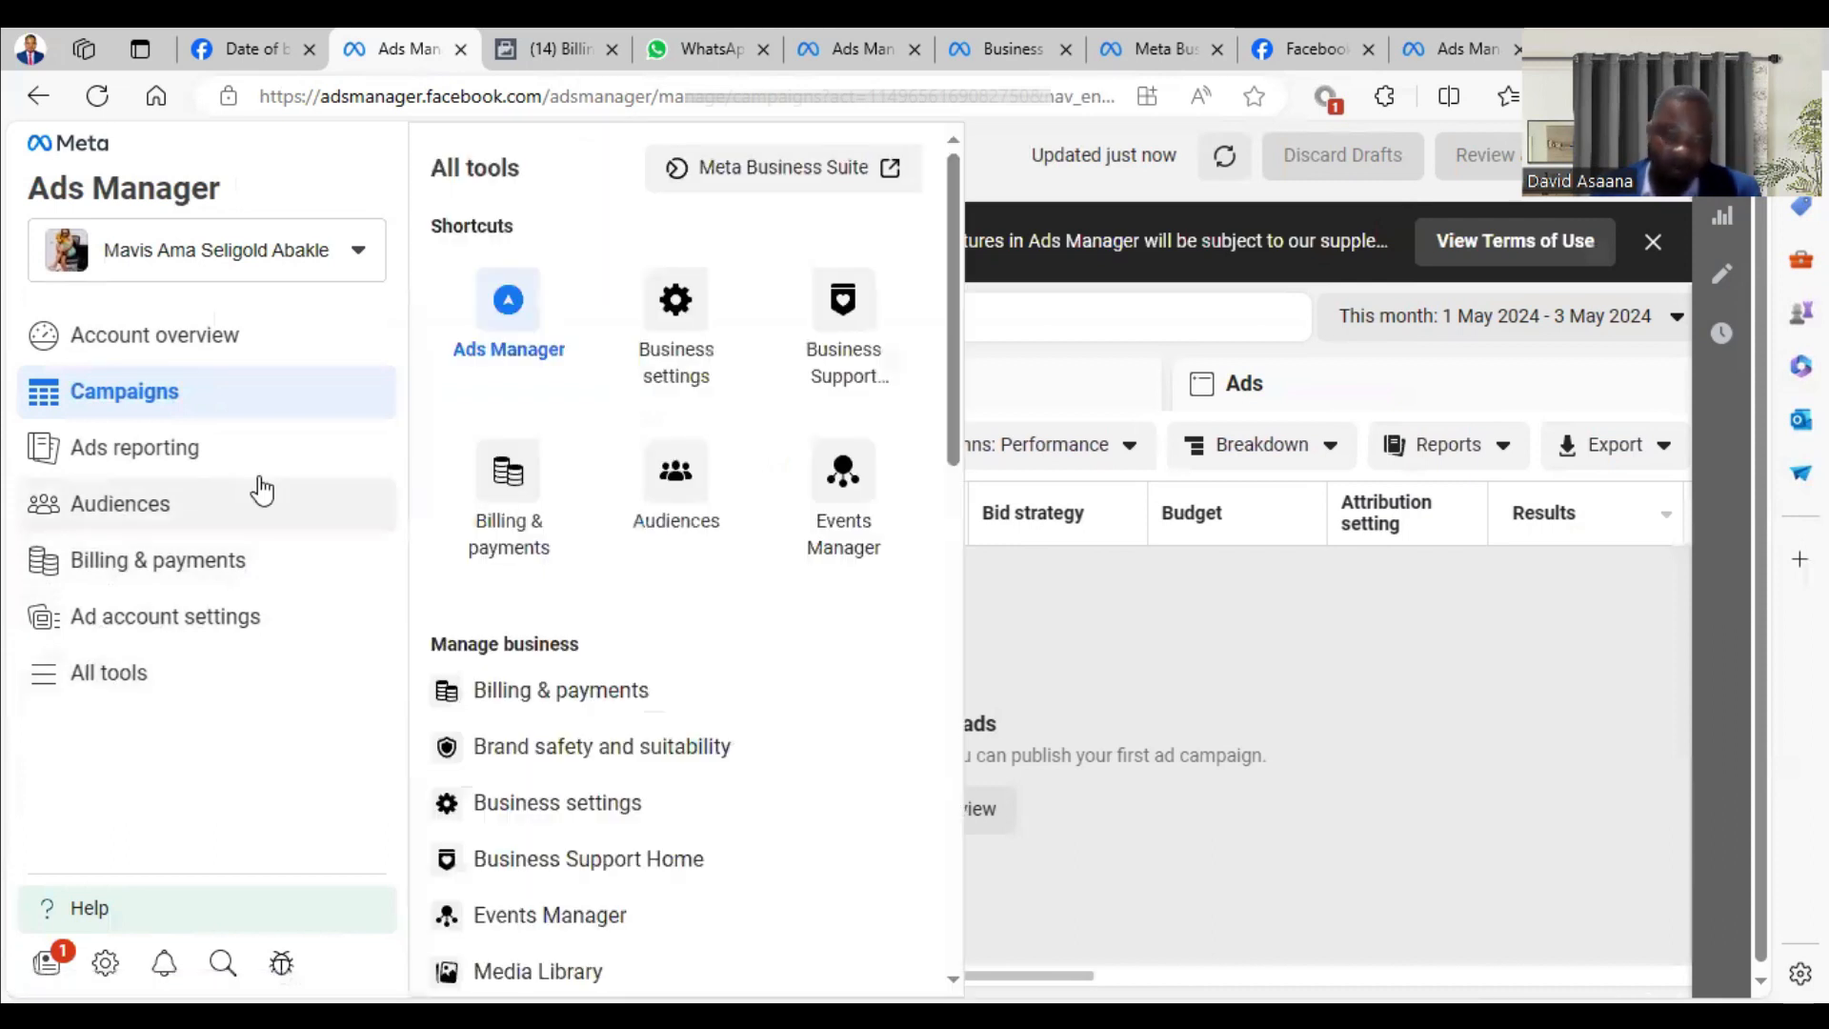
{"action": "right_click", "coordinate": [828, 357]}
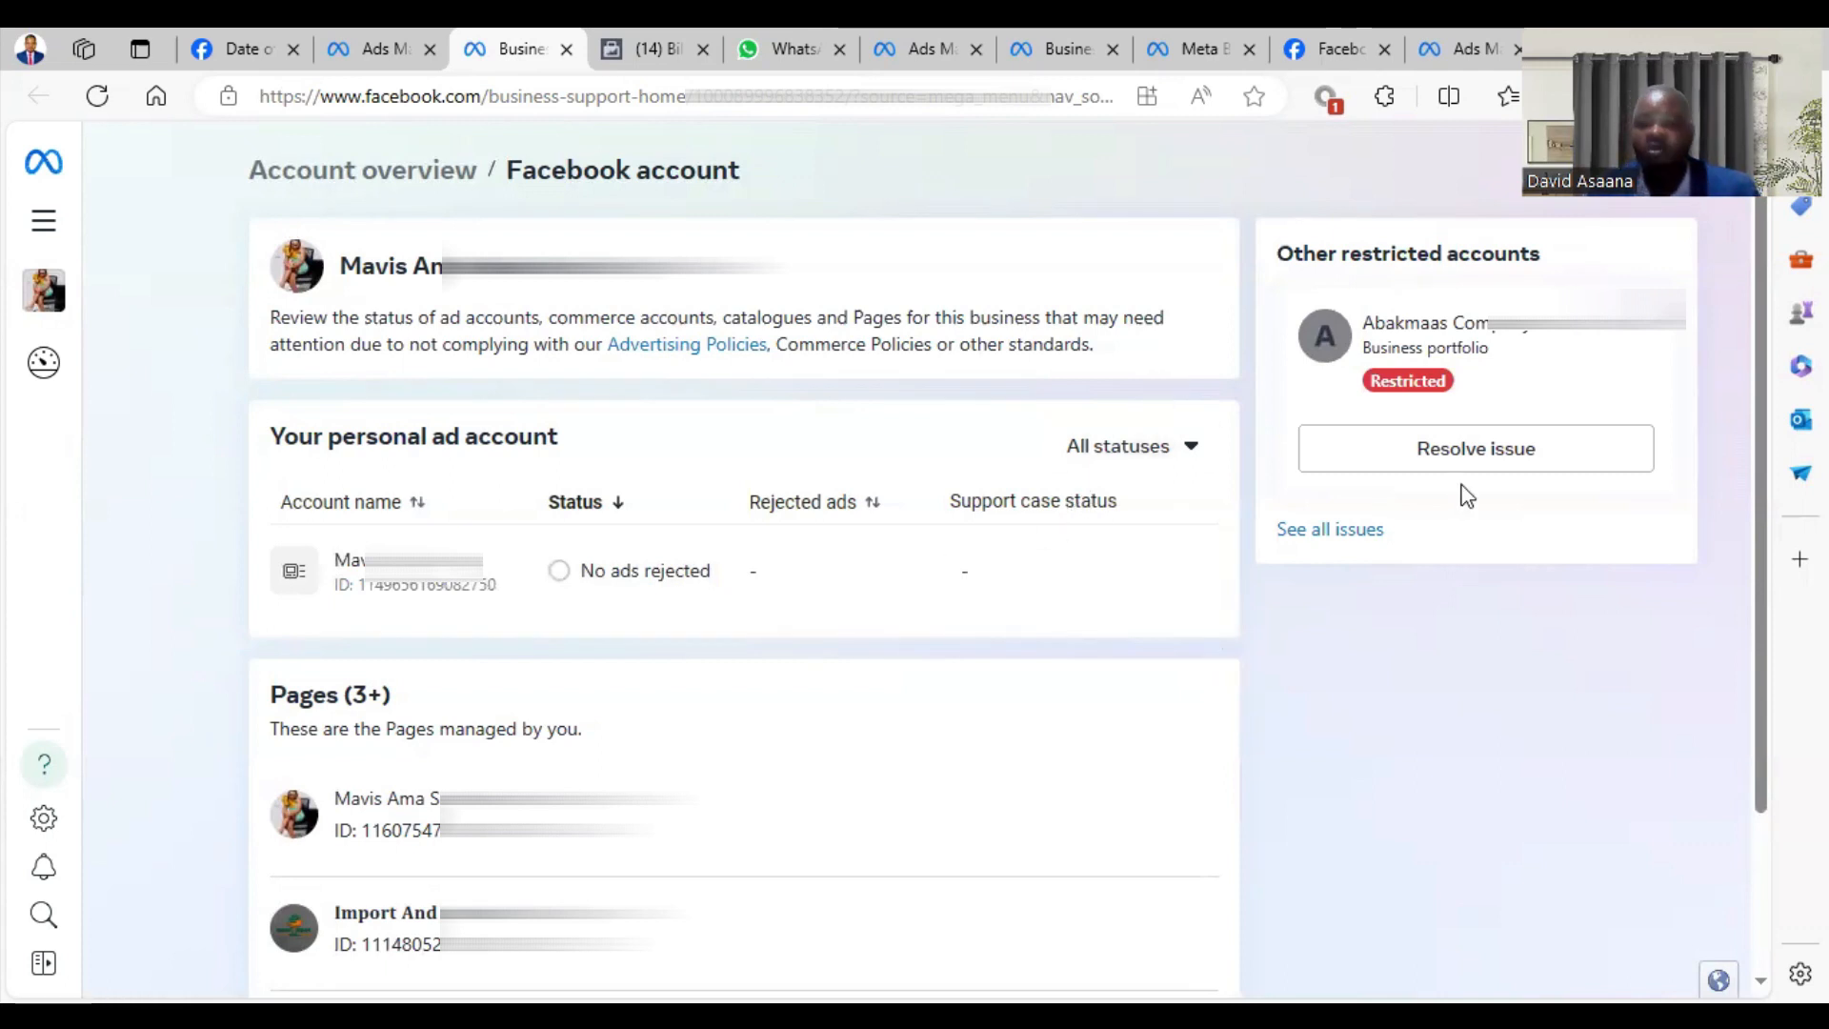
{"action": "scroll", "coordinate": [411, 429], "scroll_direction": "down", "scroll_amount": 1}
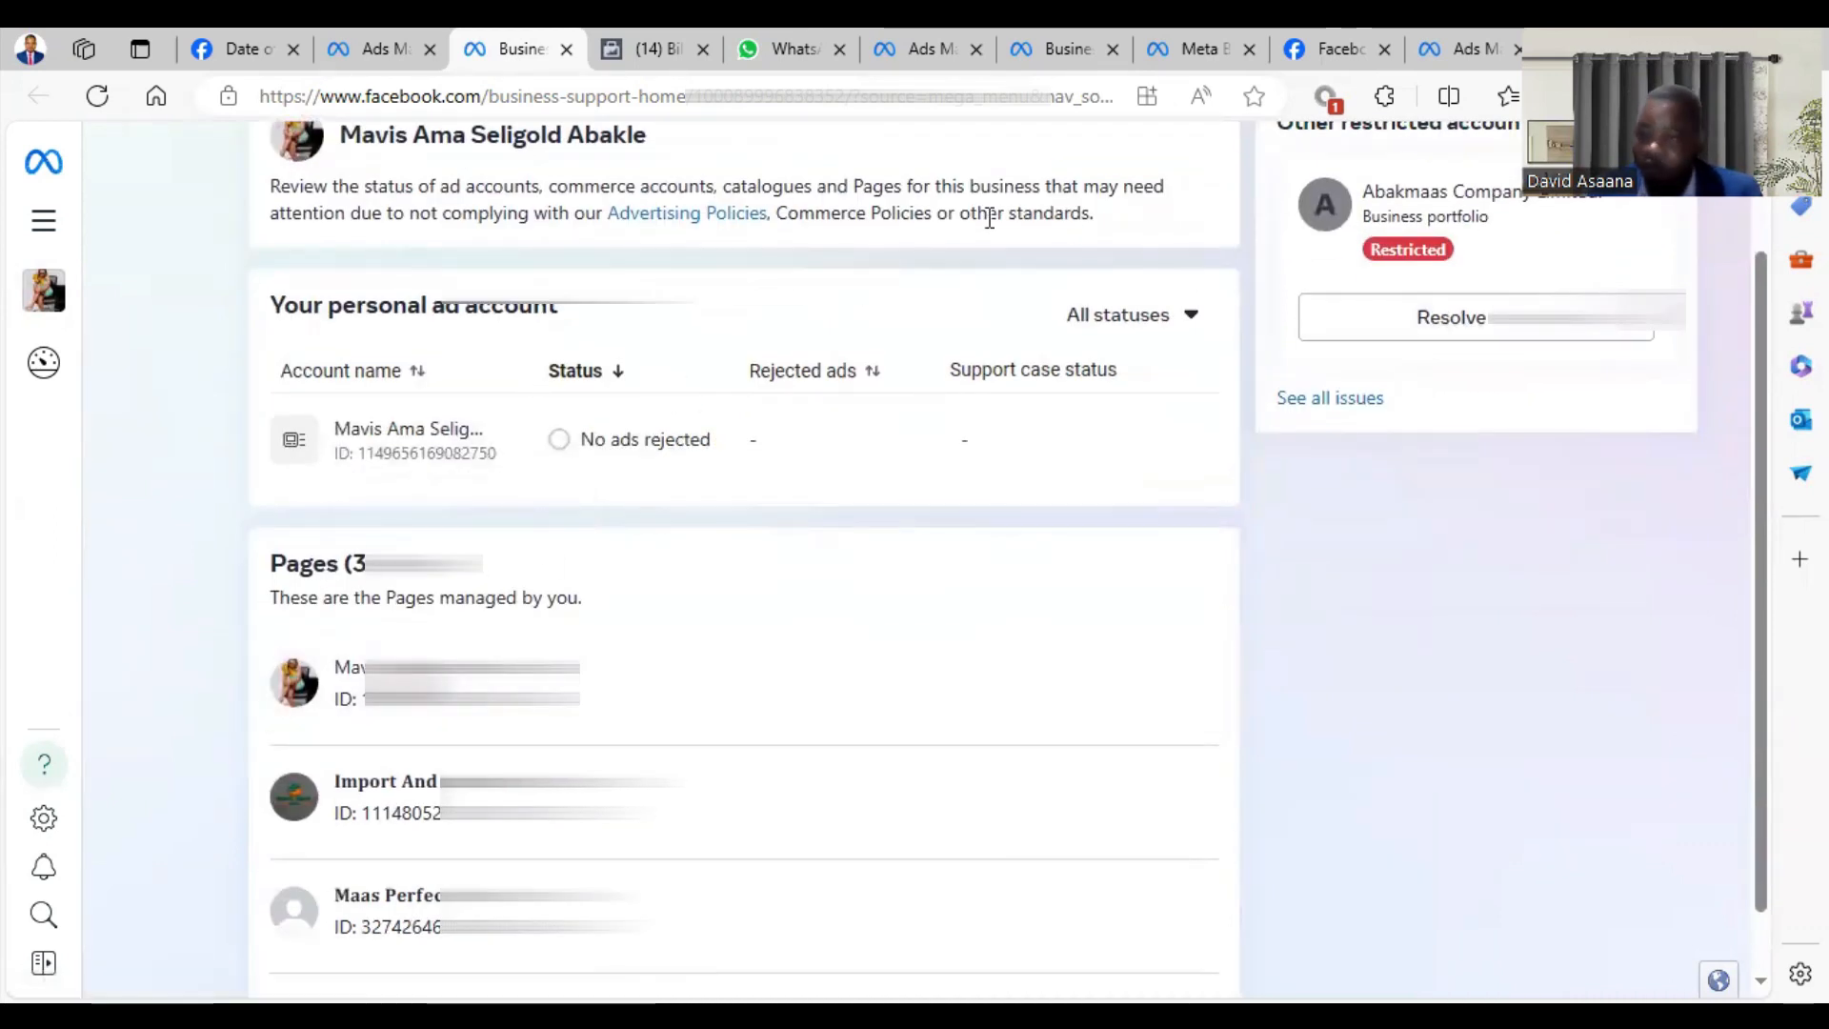
- Start resolving the restricted Abakmaas business portfolio under Other restricted accounts
{"action": "left_click", "coordinate": [1500, 317]}
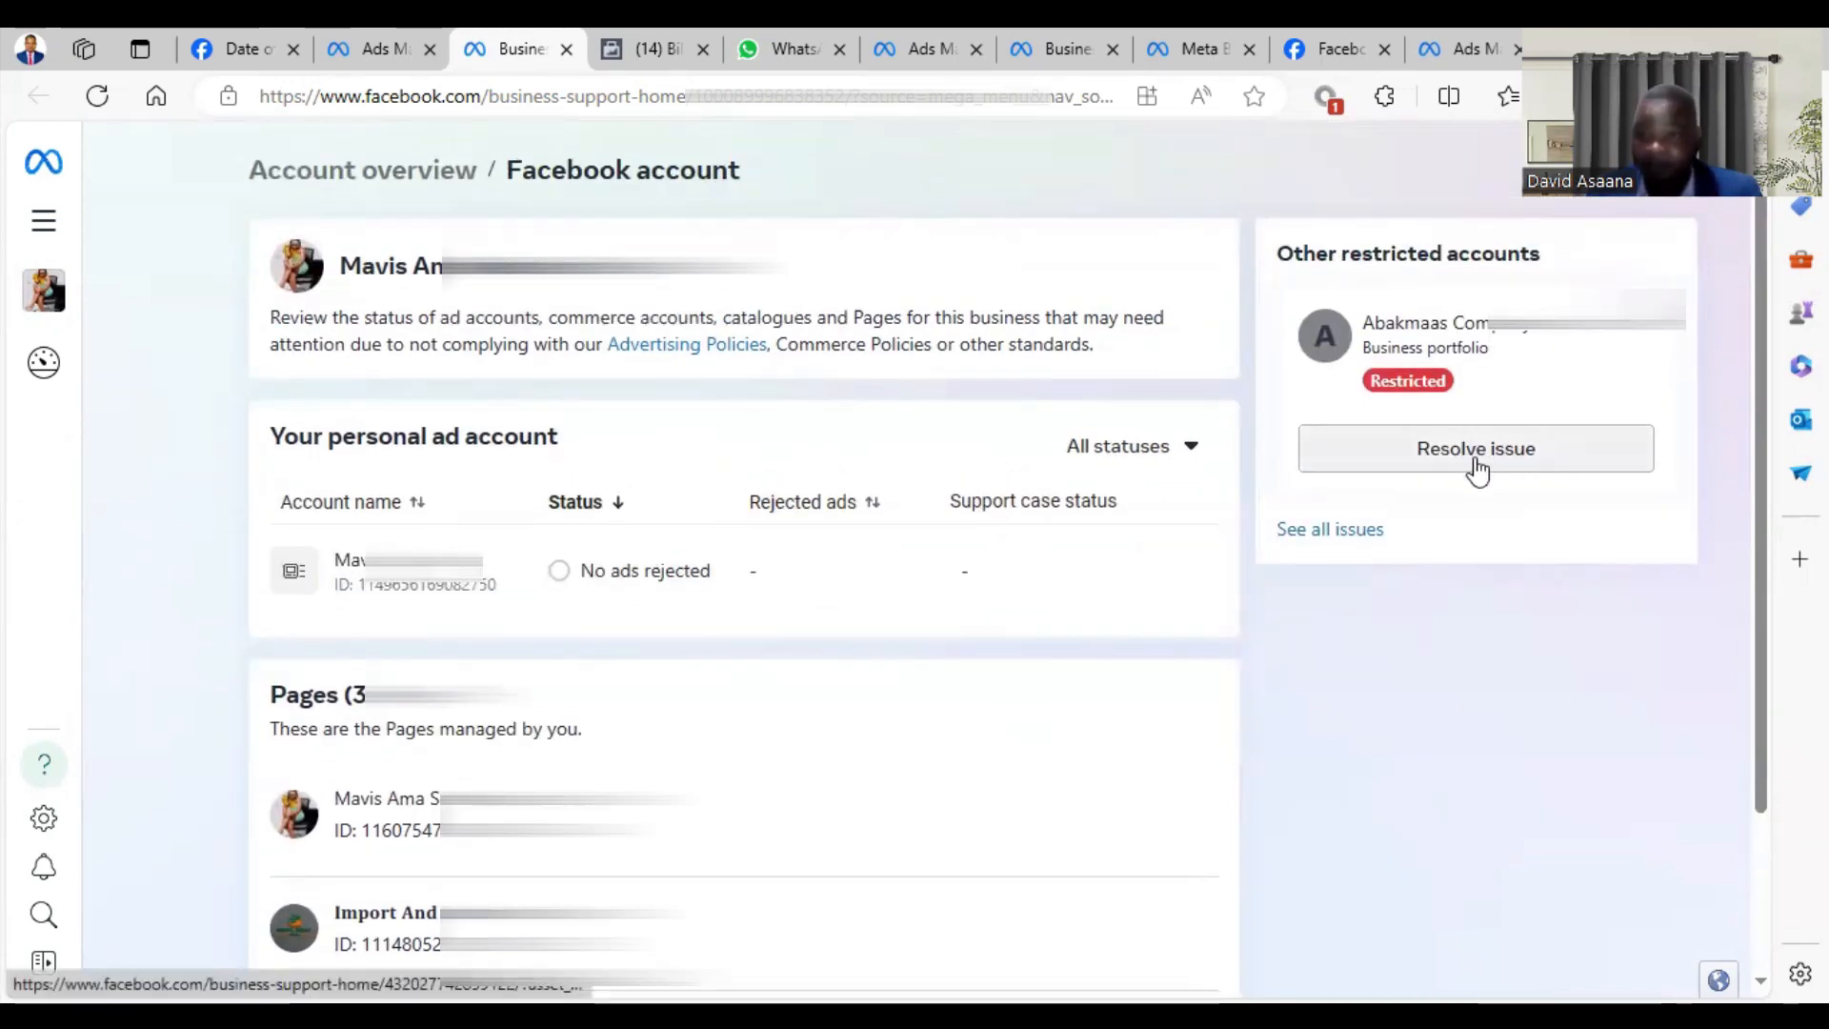
{"action": "scroll", "coordinate": [843, 622], "scroll_direction": "down", "scroll_amount": 2}
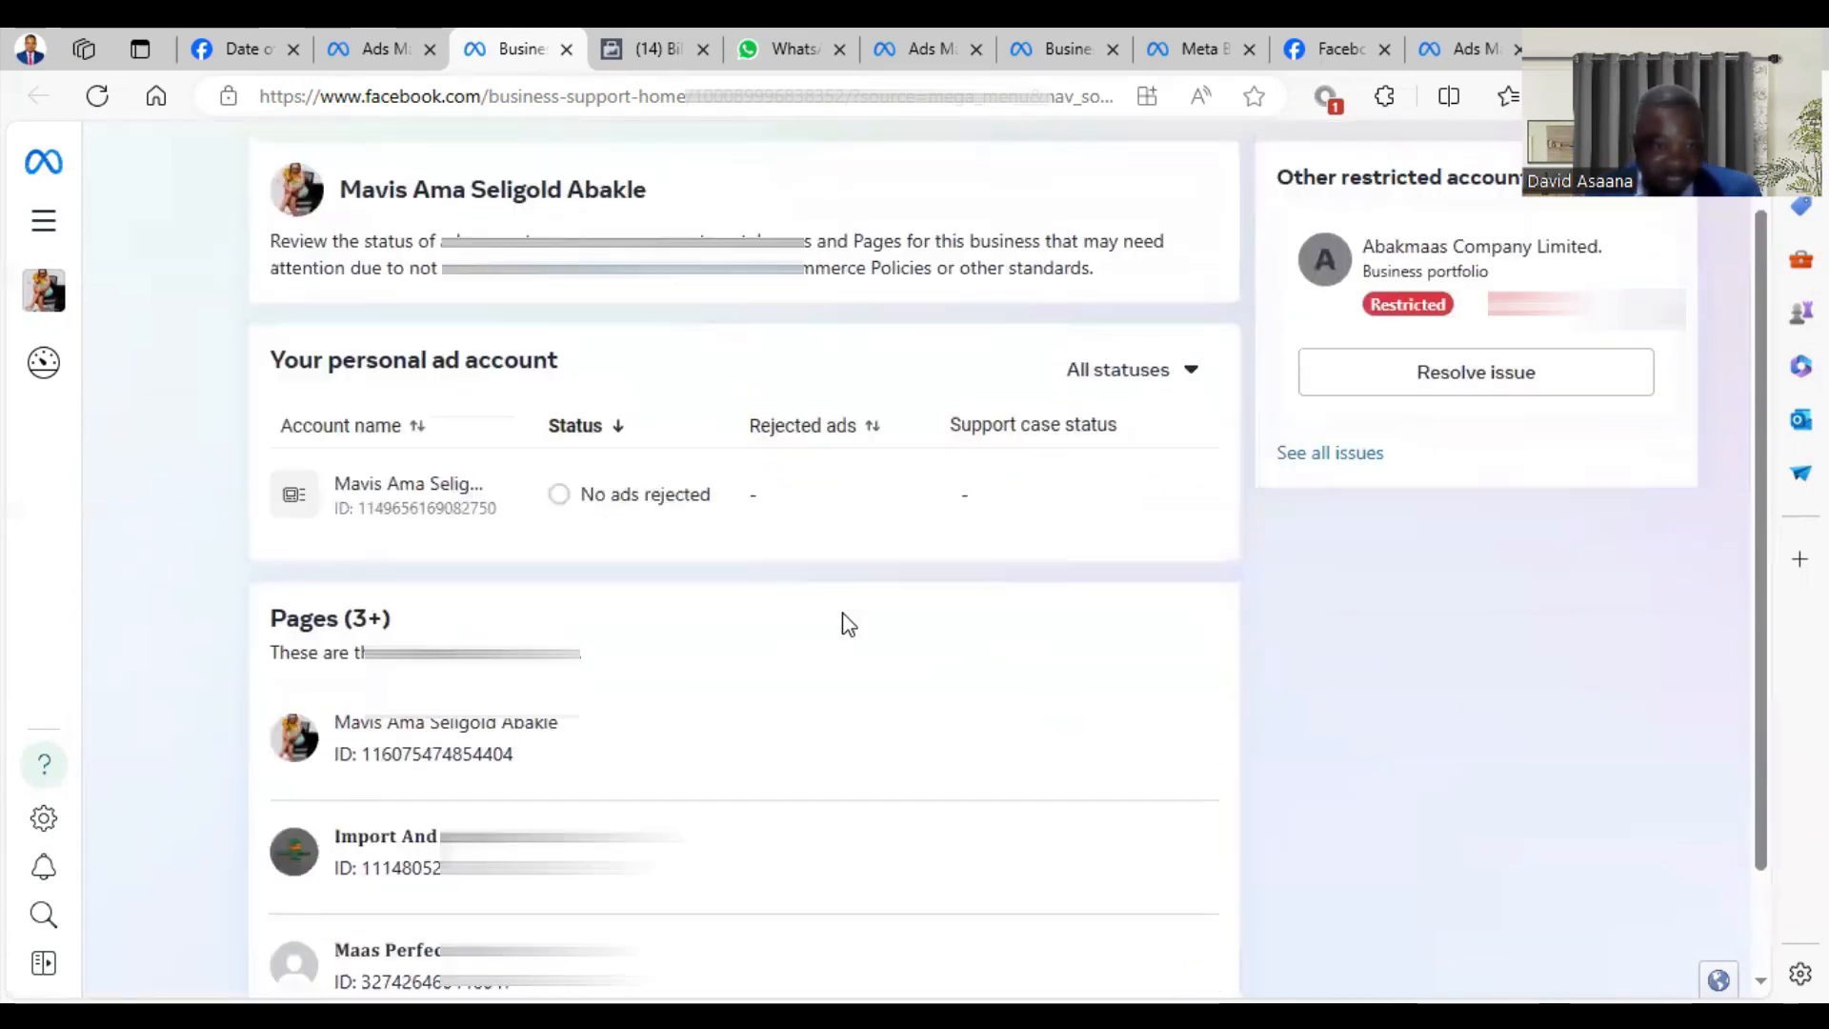
{"action": "scroll", "coordinate": [644, 617], "scroll_direction": "down", "scroll_amount": 1}
{"action": "scroll", "coordinate": [592, 596], "scroll_direction": "up", "scroll_amount": 3}
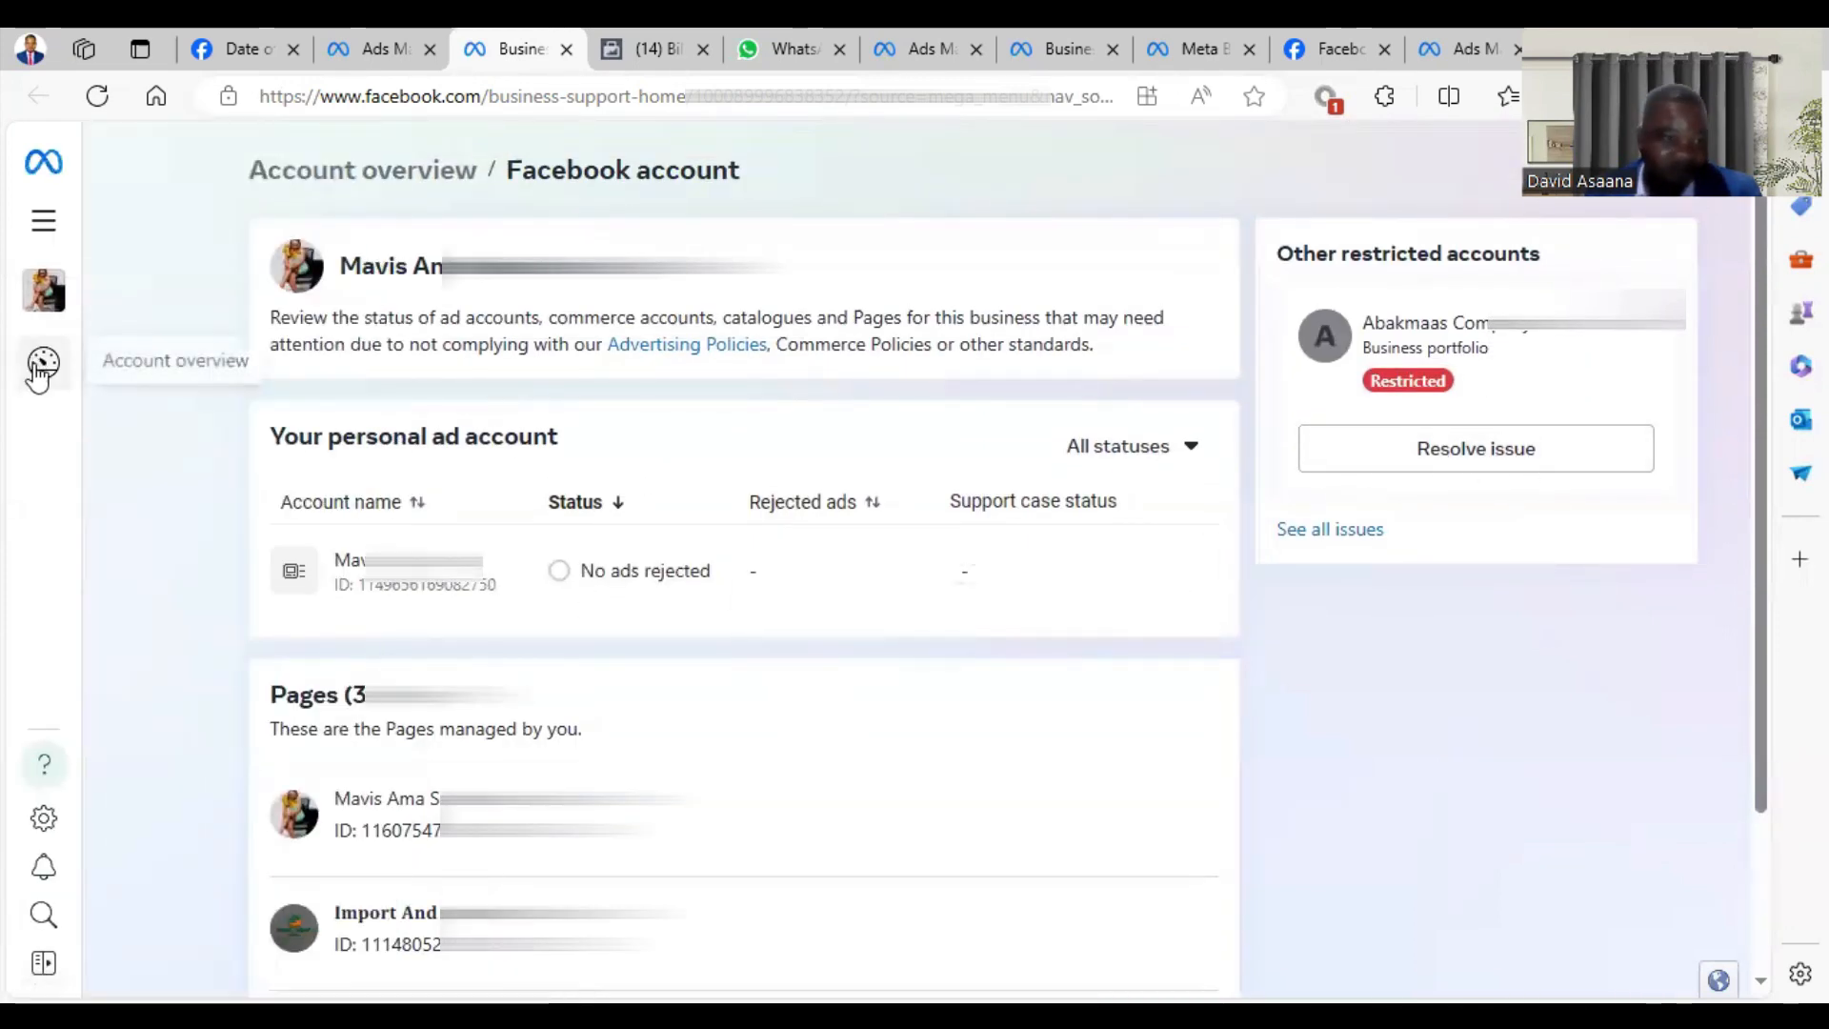
{"action": "mouse_move", "coordinate": [42, 362]}
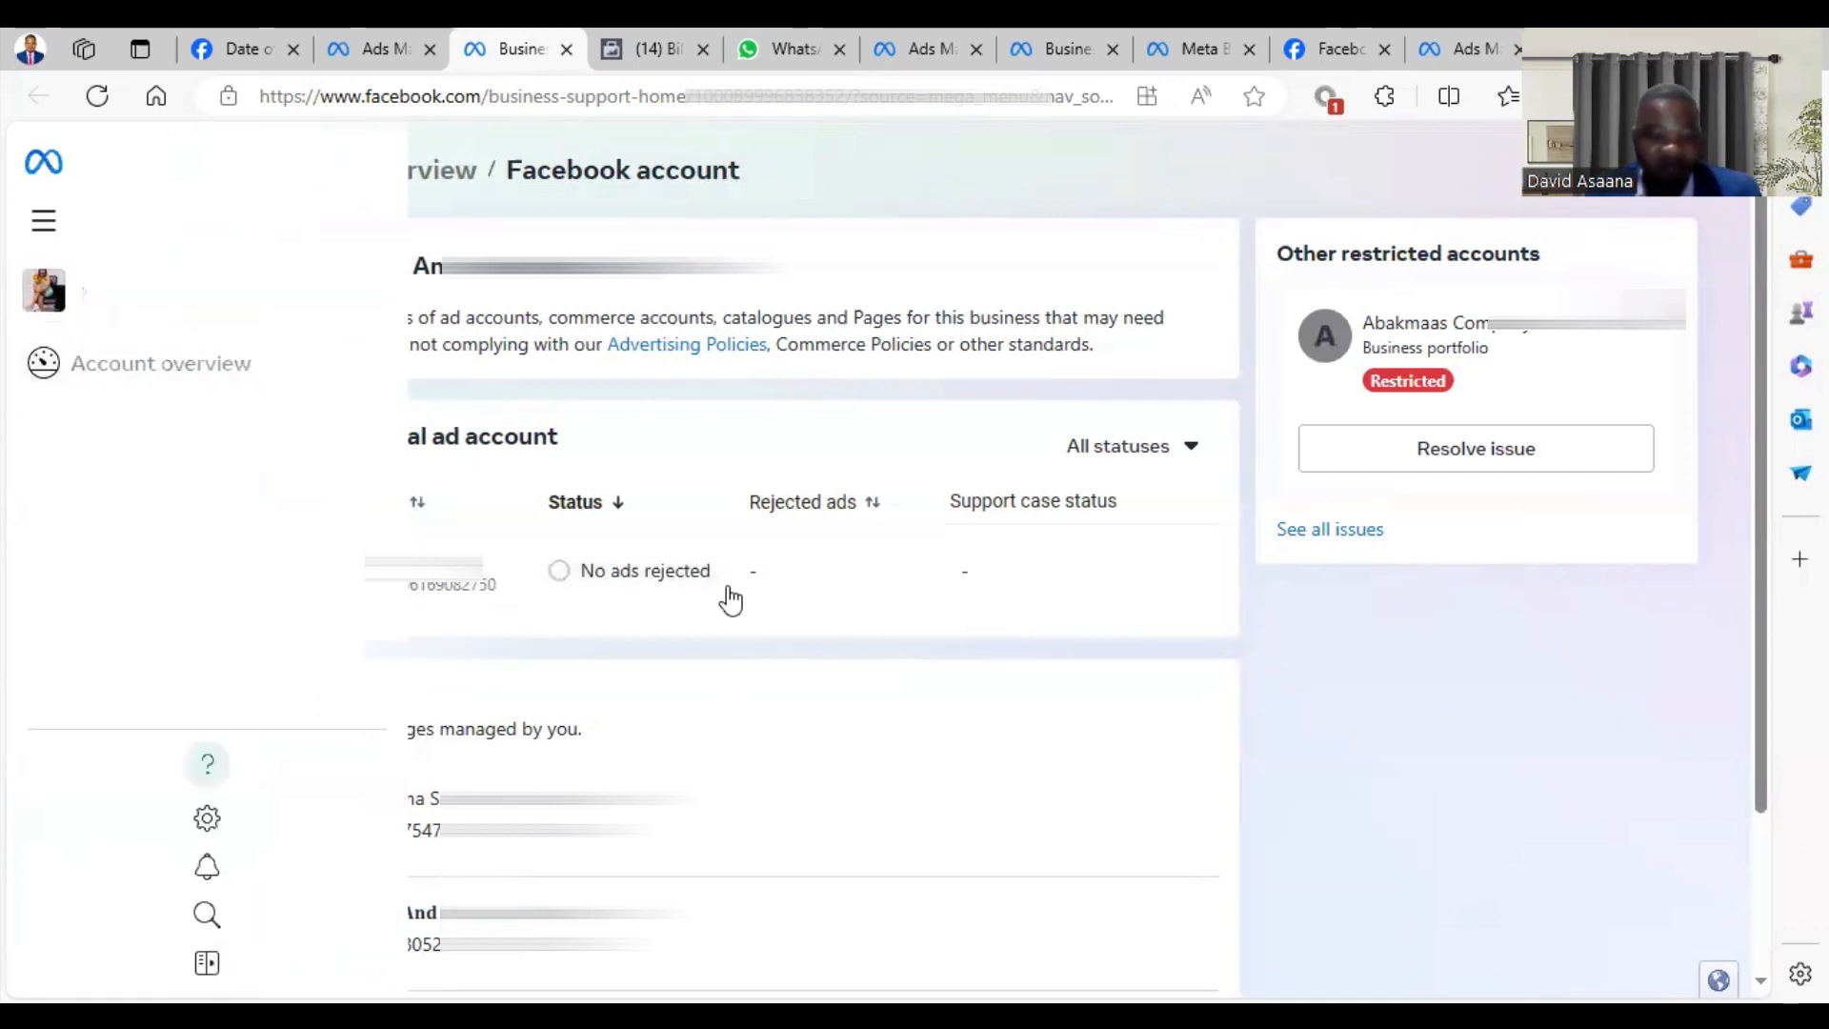
{"action": "scroll", "coordinate": [584, 648], "scroll_direction": "down", "scroll_amount": 2}
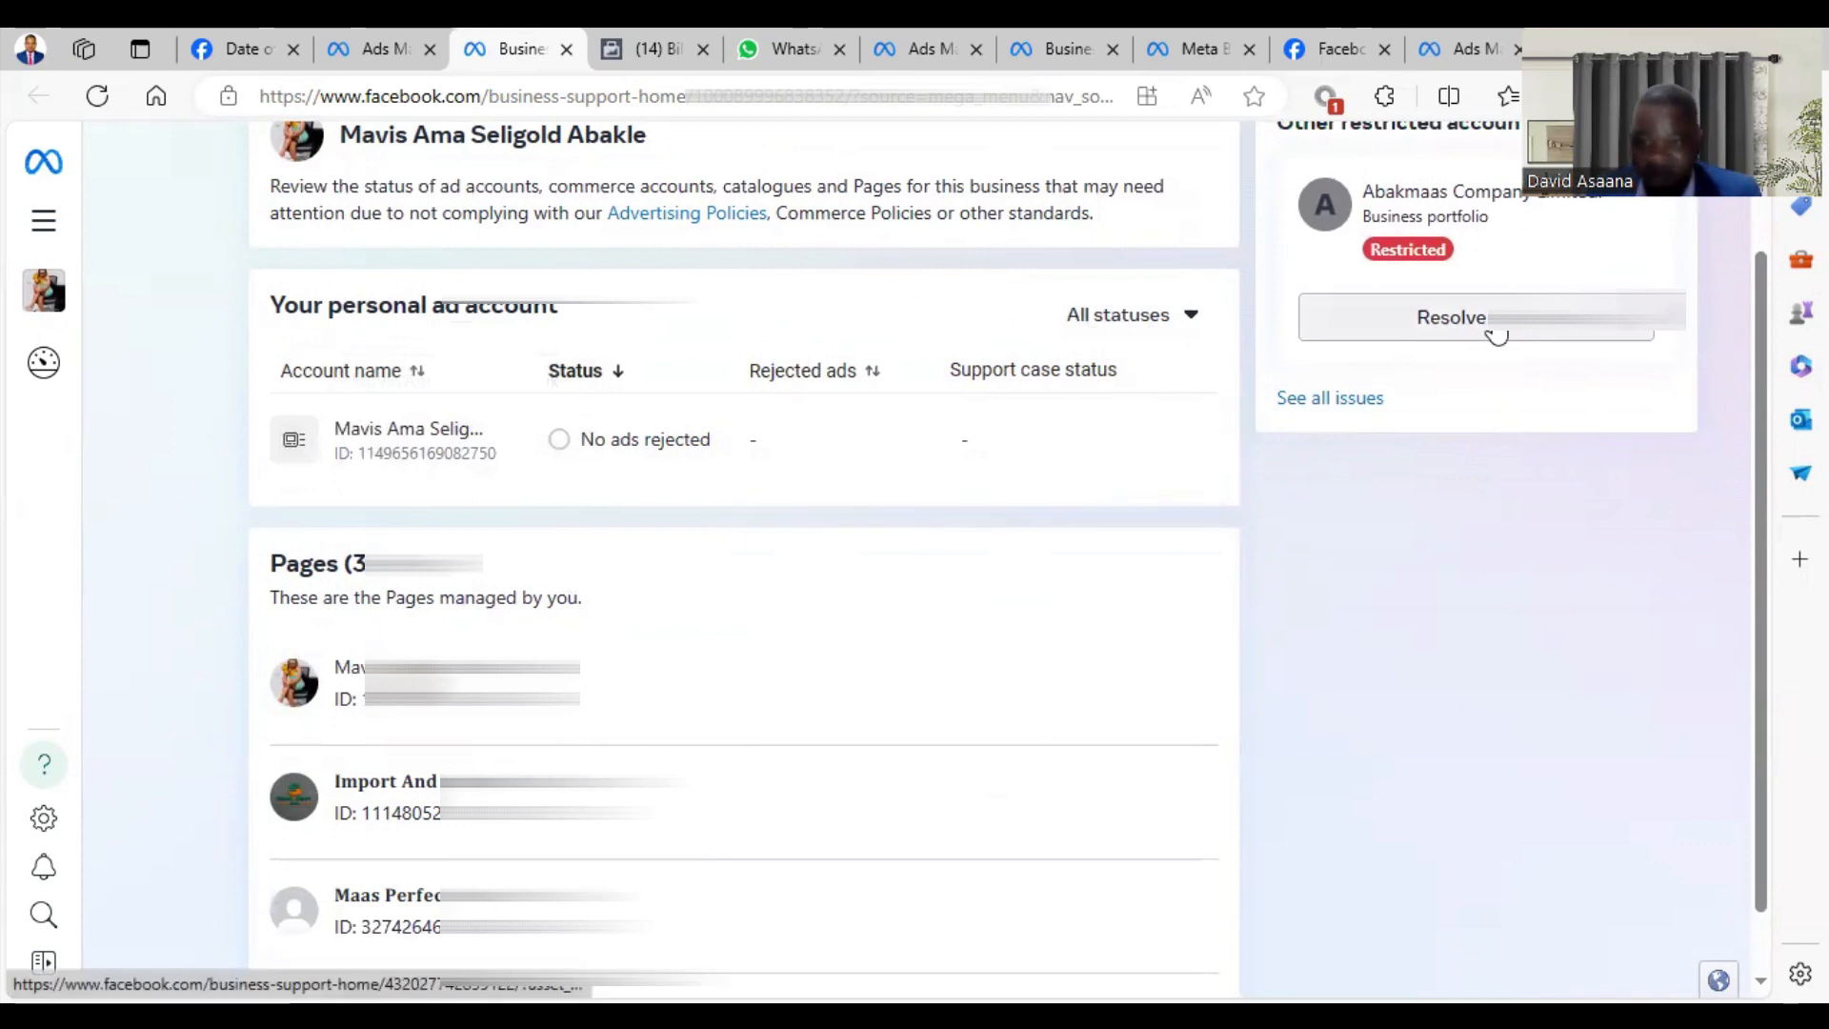
{"action": "left_click", "coordinate": [1497, 326]}
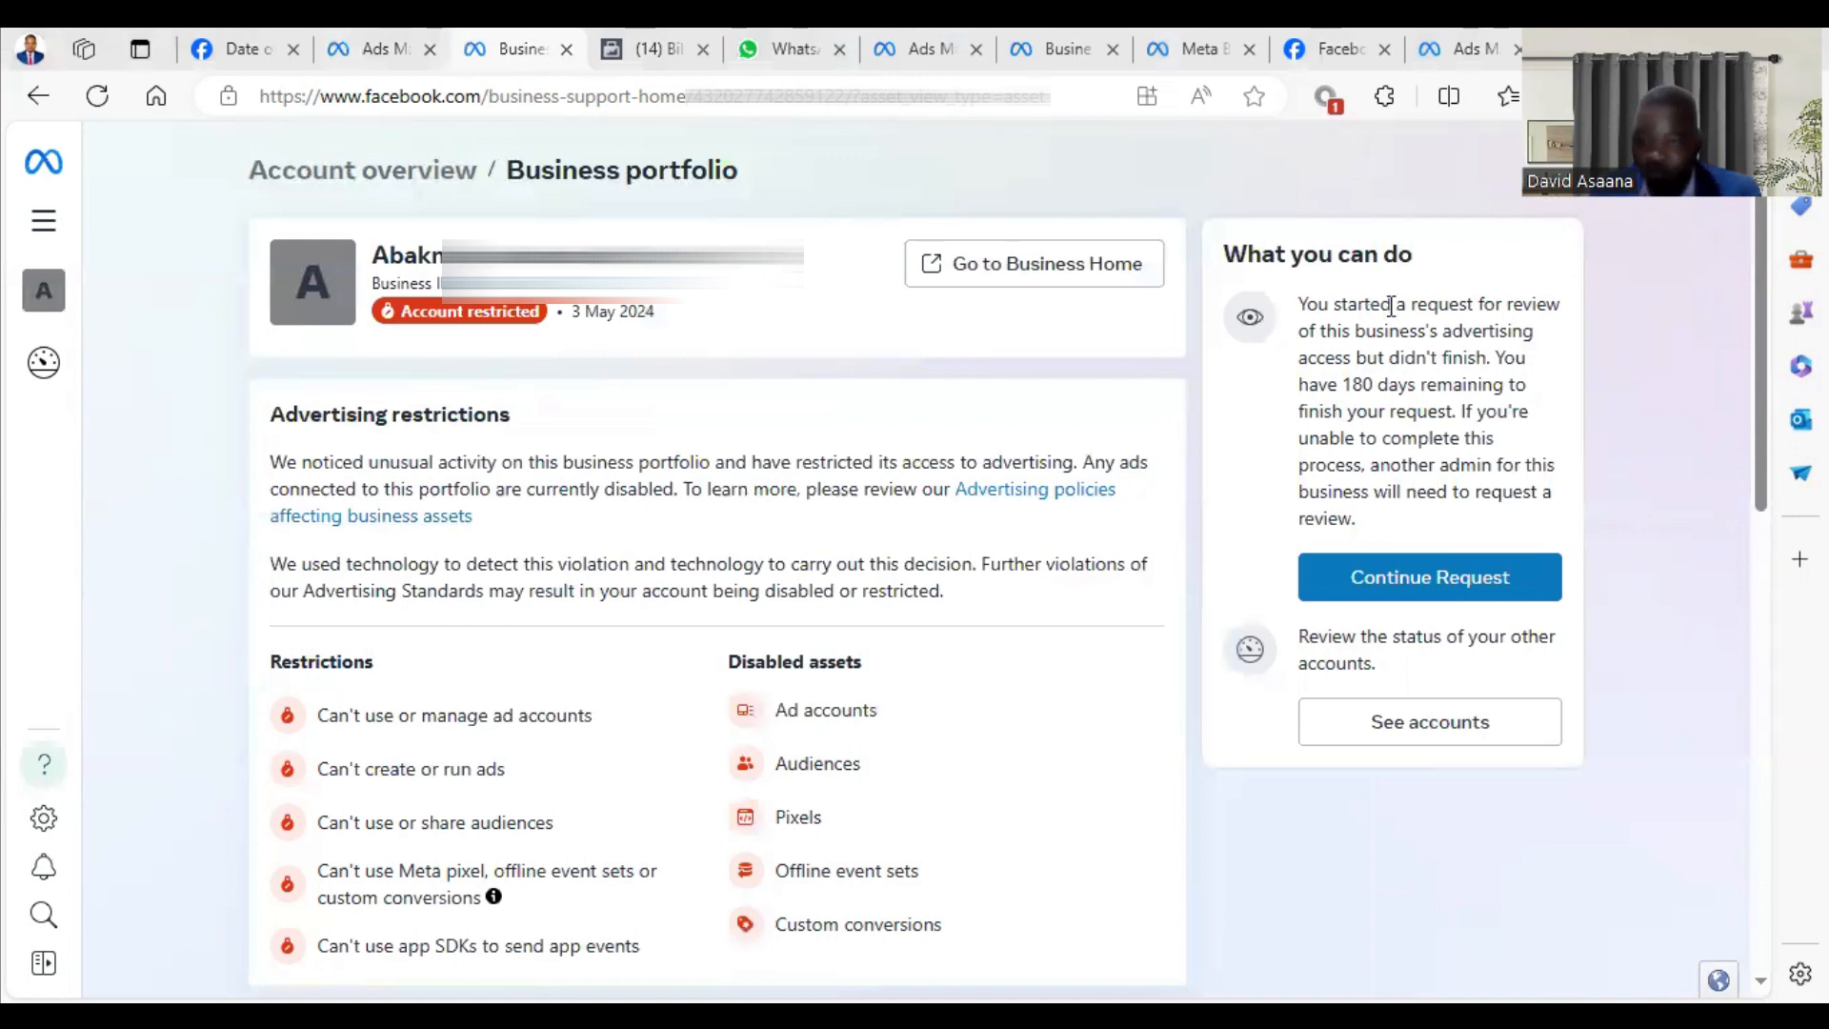
- Continue the unfinished review request and submit the six-digit SMS verification code
{"action": "left_click", "coordinate": [1418, 578]}
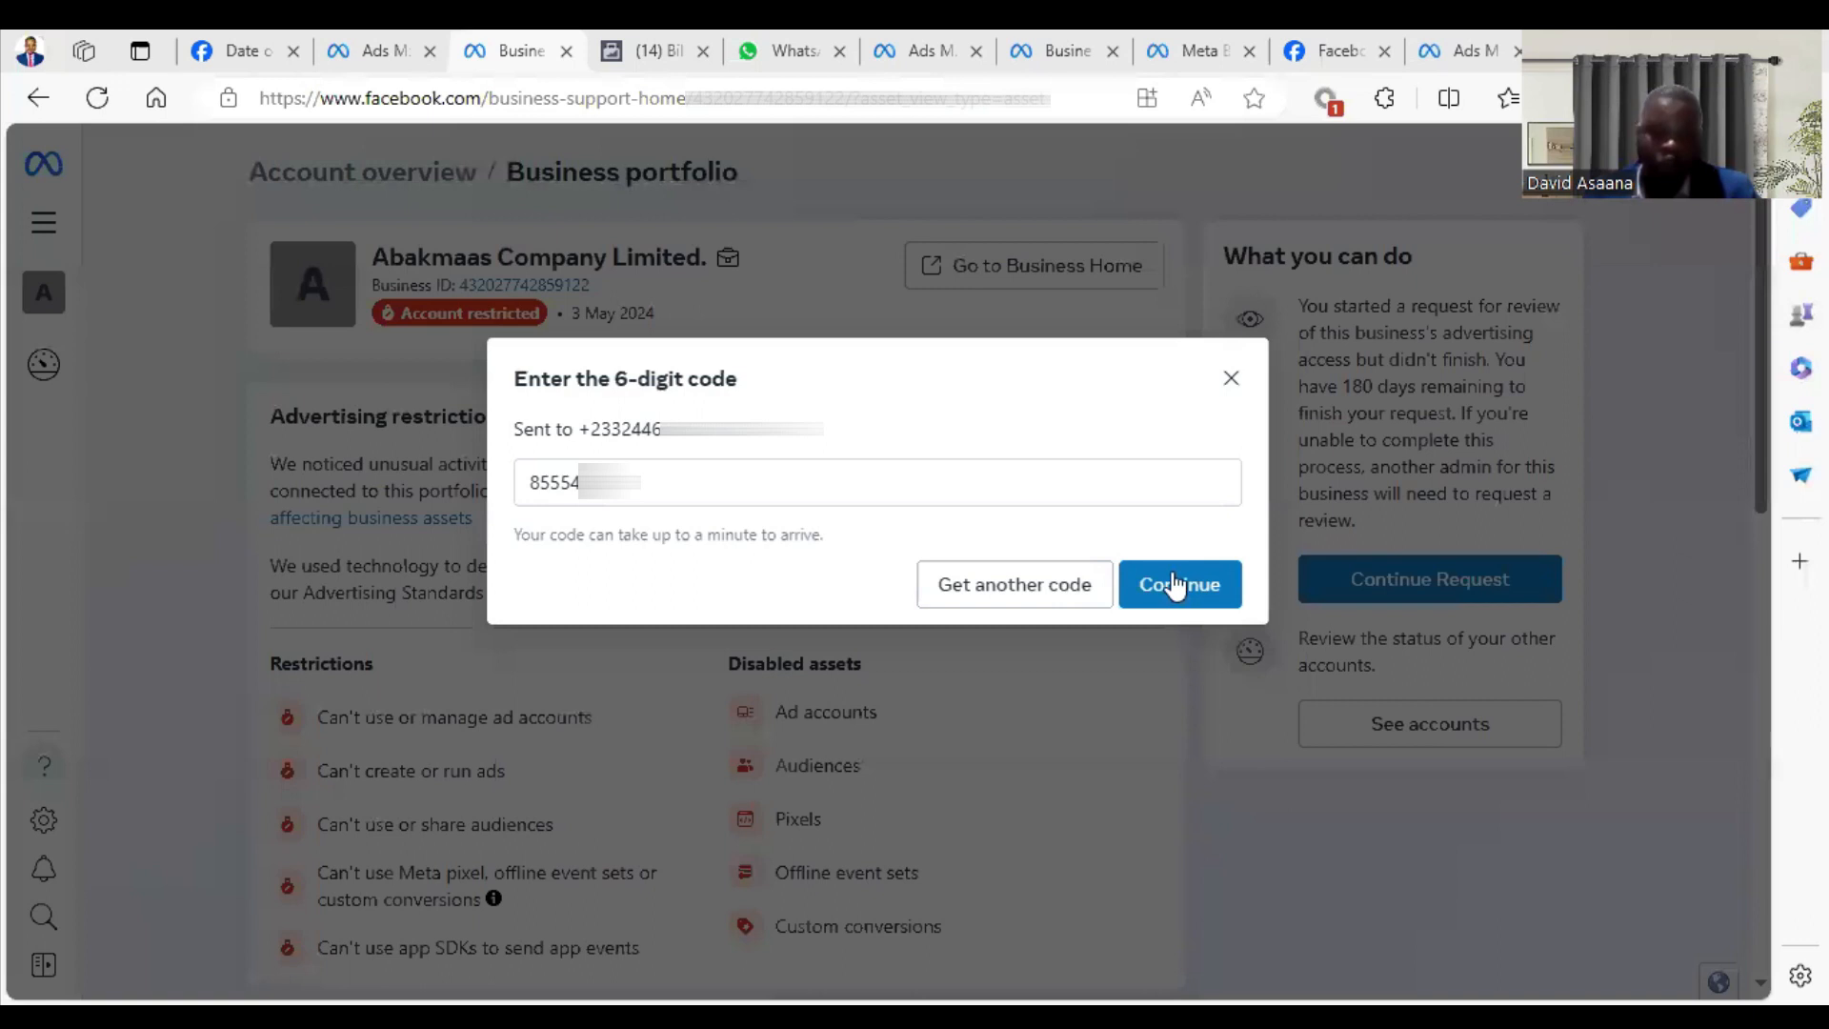
{"action": "left_click", "coordinate": [1172, 590]}
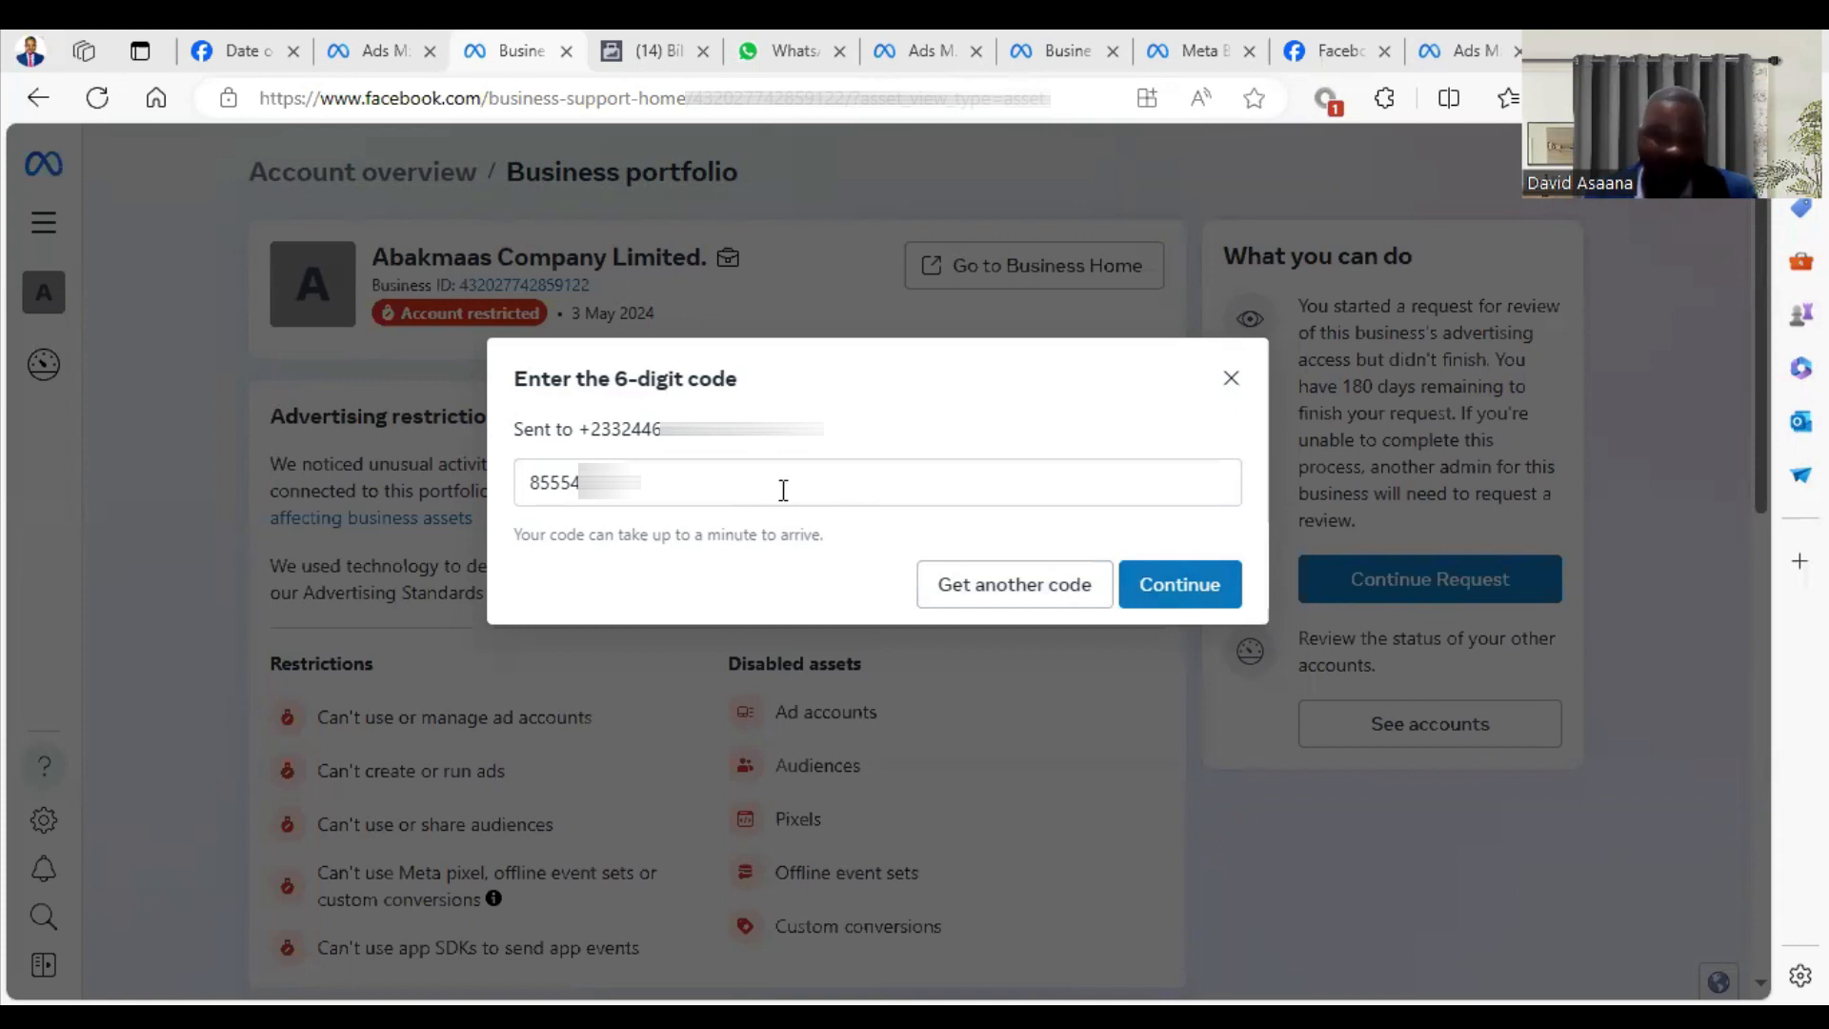
- Confirm the code and submit the uploaded voter card photo as ID for review
{"action": "left_click", "coordinate": [1200, 593]}
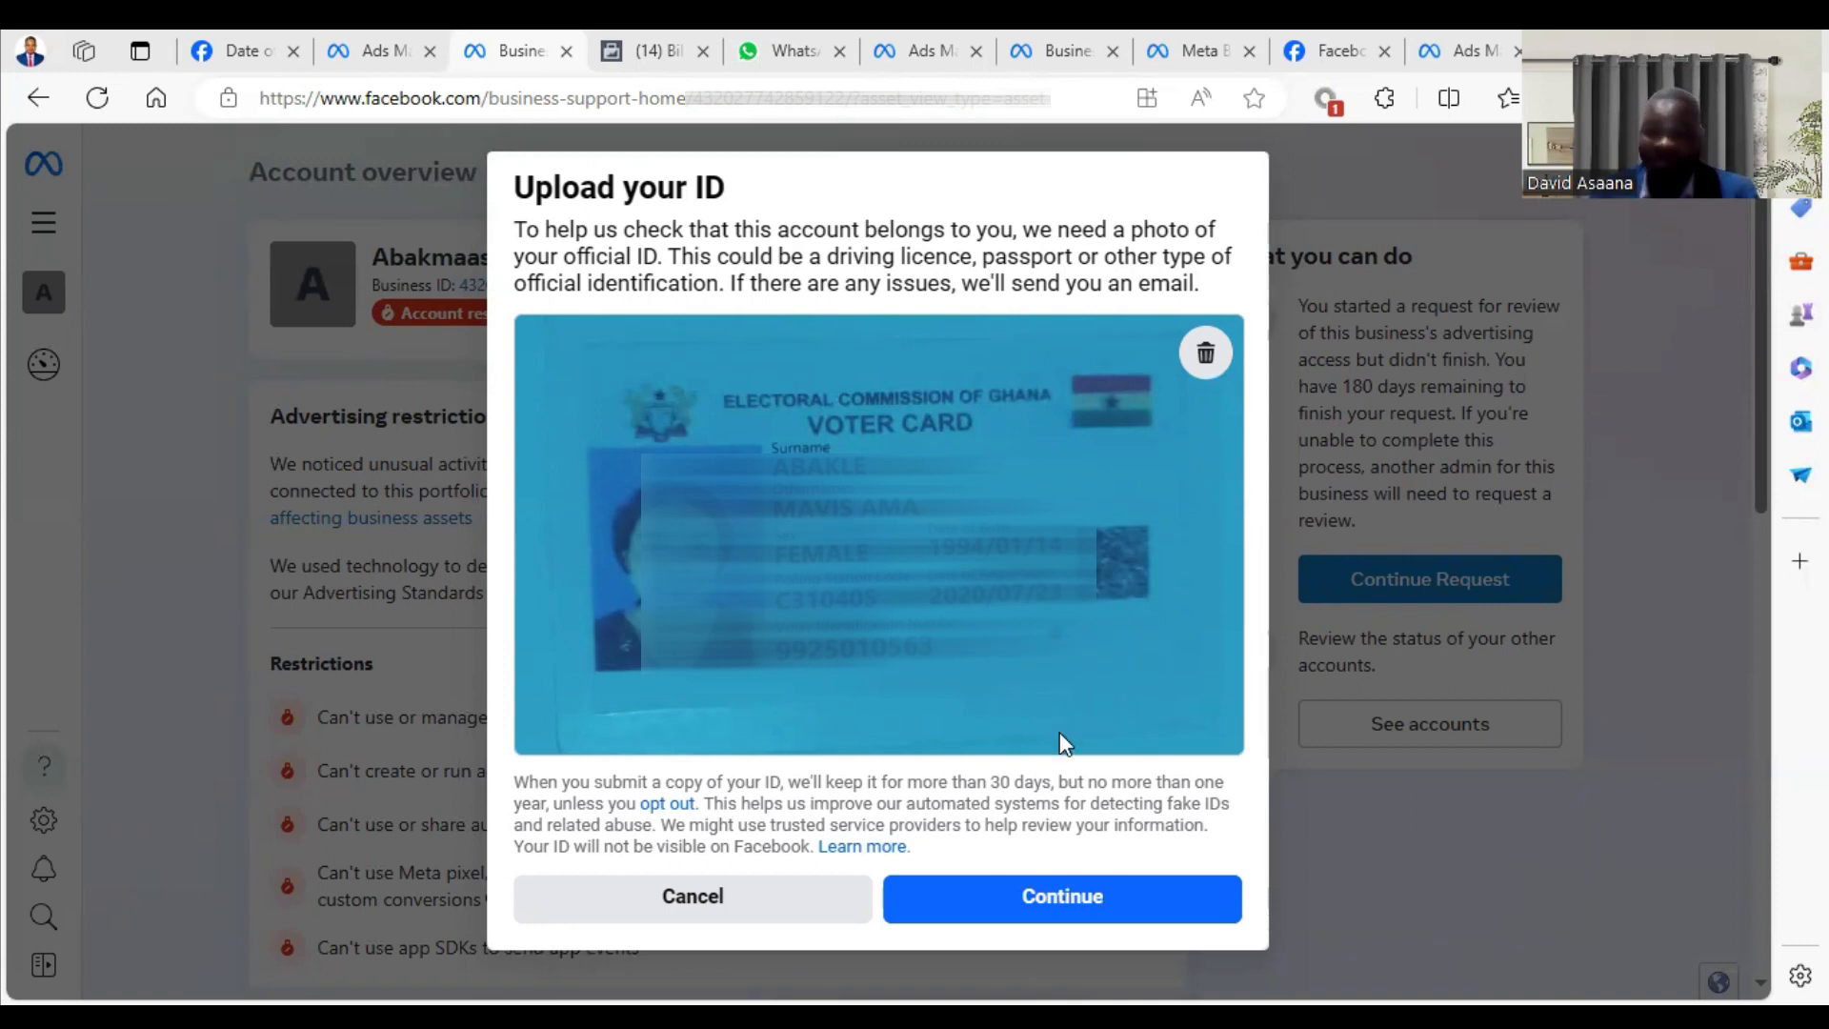
{"action": "left_click", "coordinate": [1137, 904]}
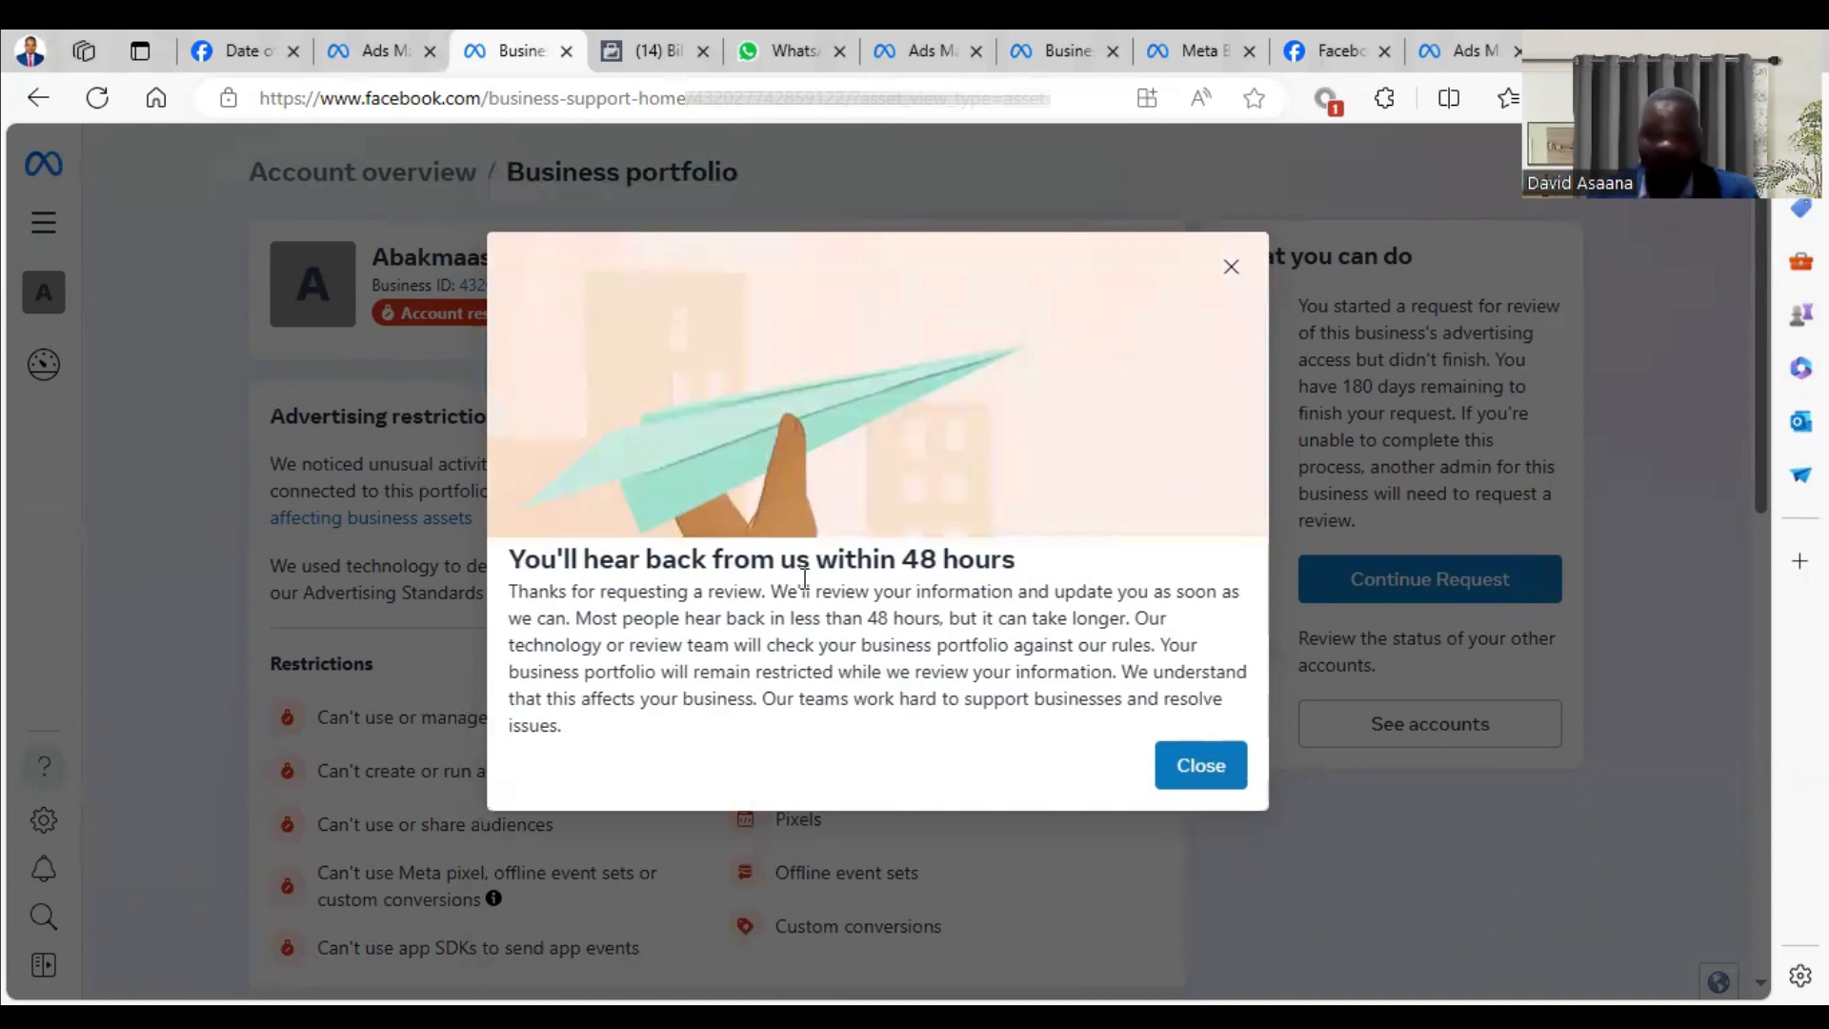
- Dismiss the 48-hour review confirmation and reload the portfolio page
{"action": "left_click", "coordinate": [1197, 767]}
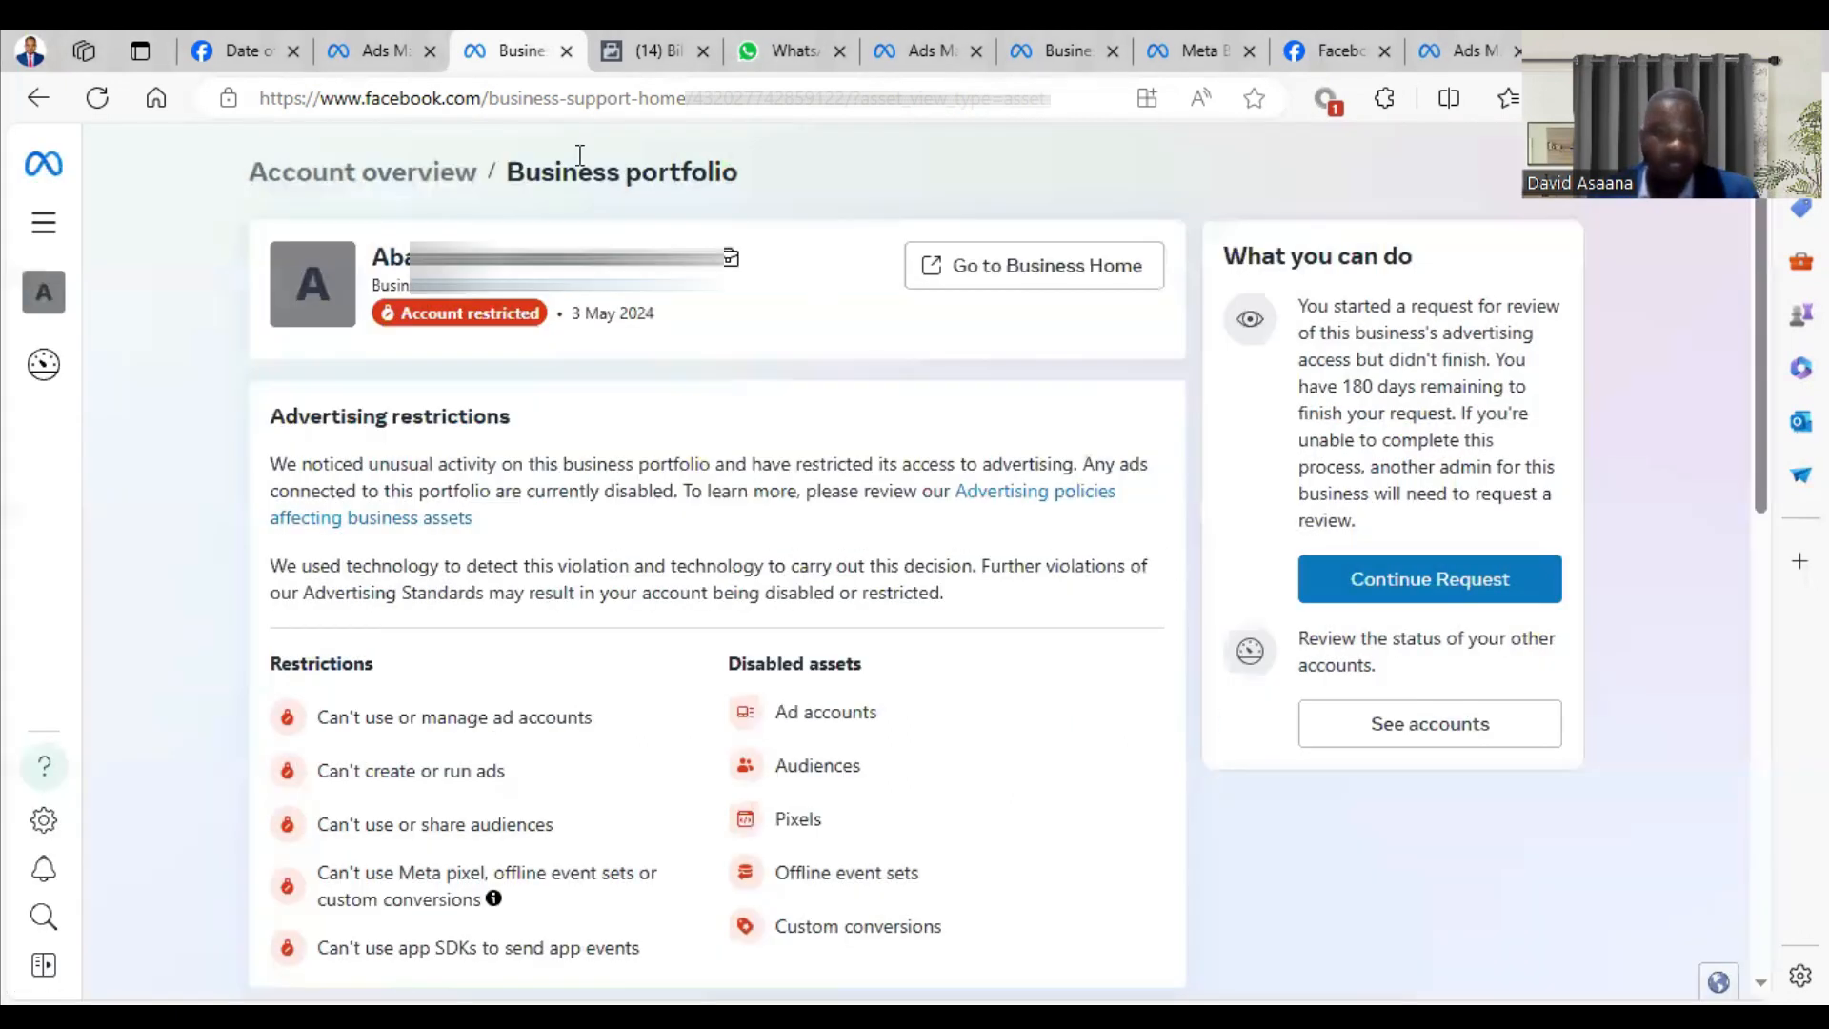
{"action": "left_click", "coordinate": [97, 97]}
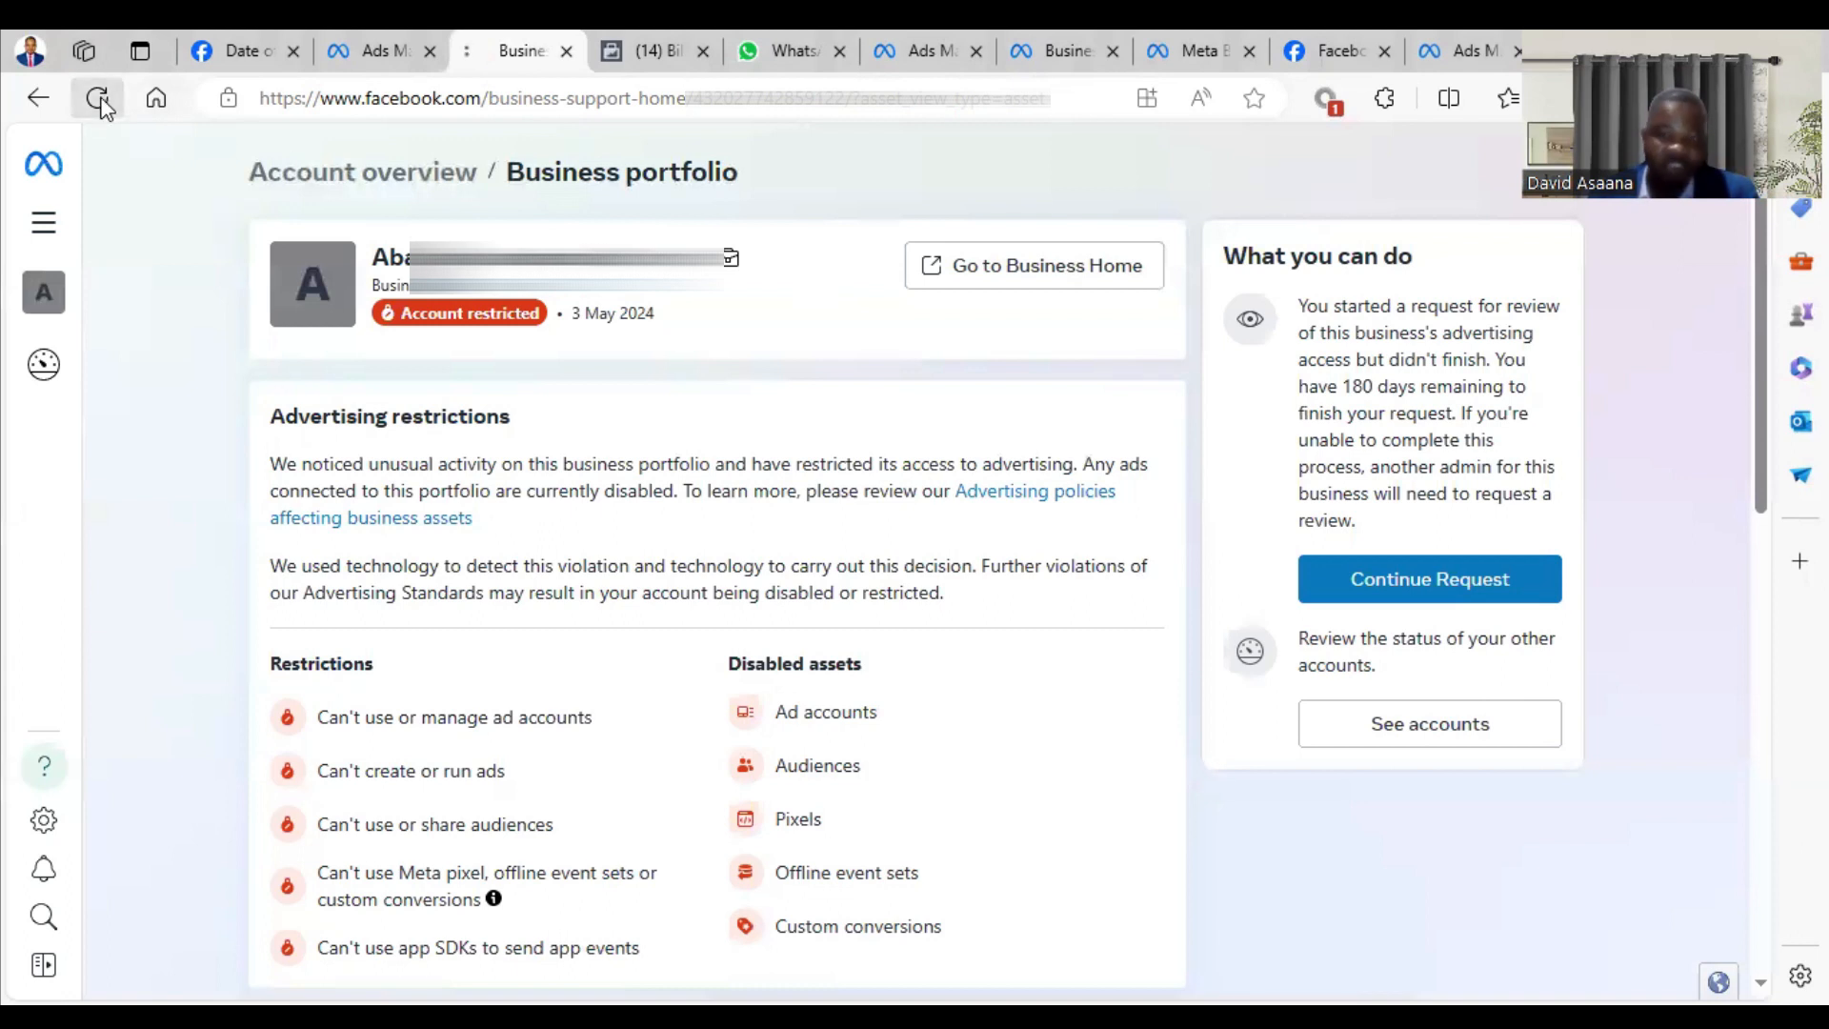